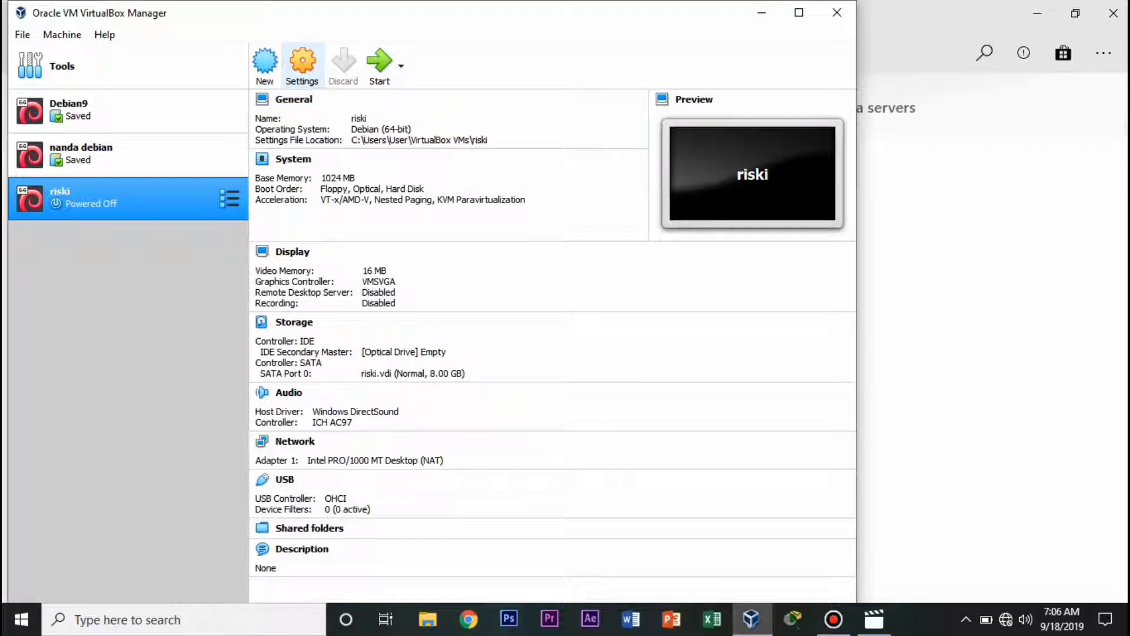
Load debian-9.5.0-amd64-DVD-1.iso into riski's empty IDE optical drive and save the settings.
click(302, 62)
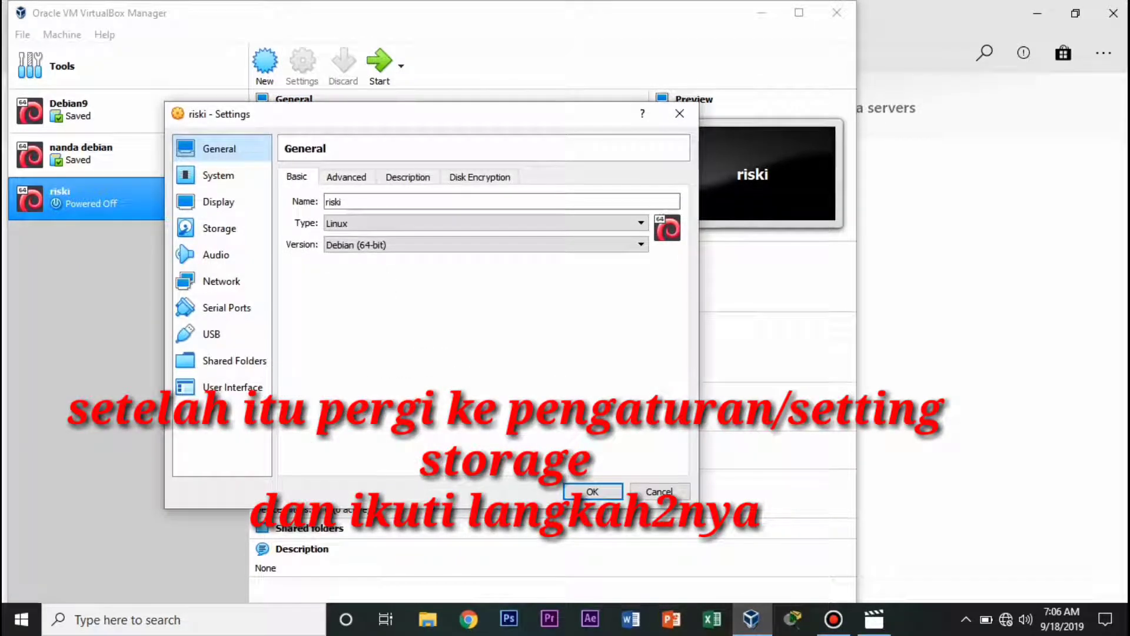
click(219, 228)
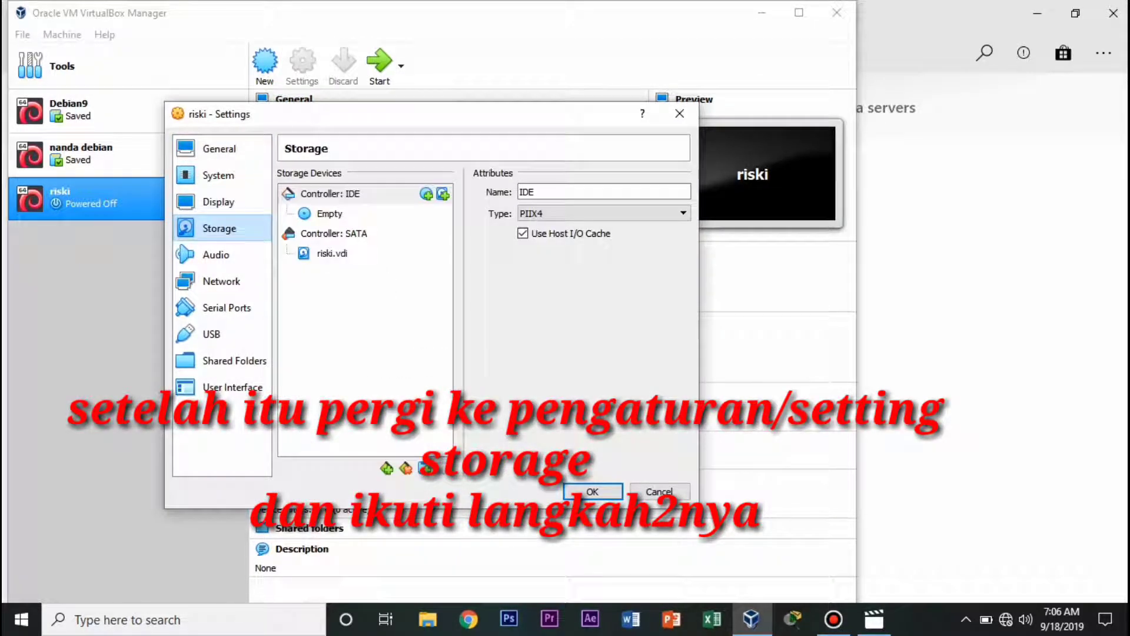
click(330, 213)
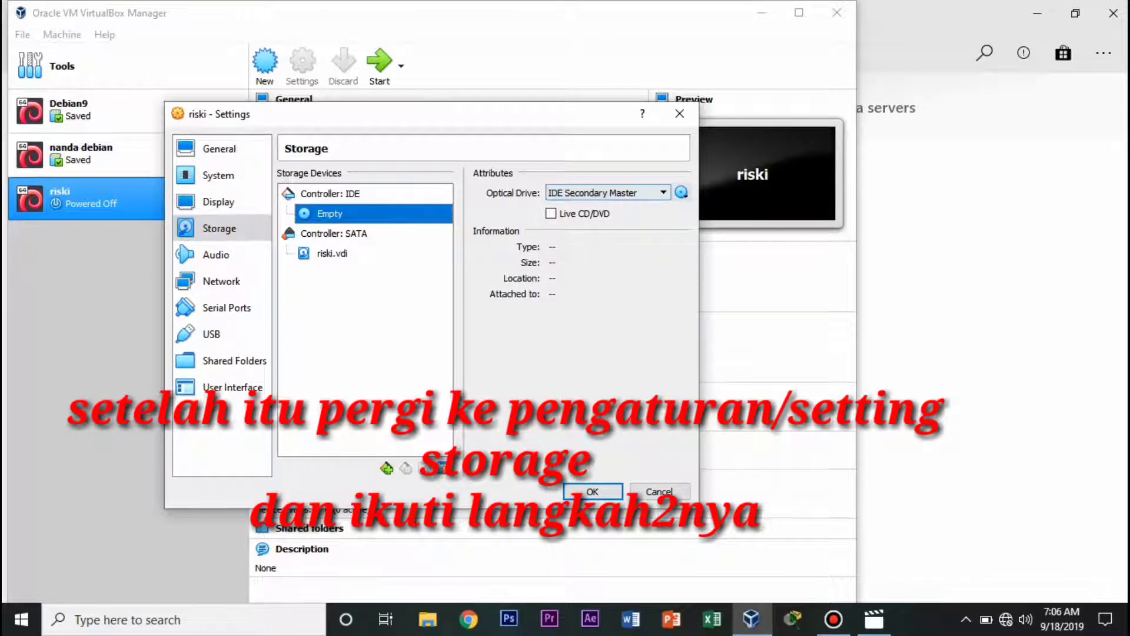
click(681, 192)
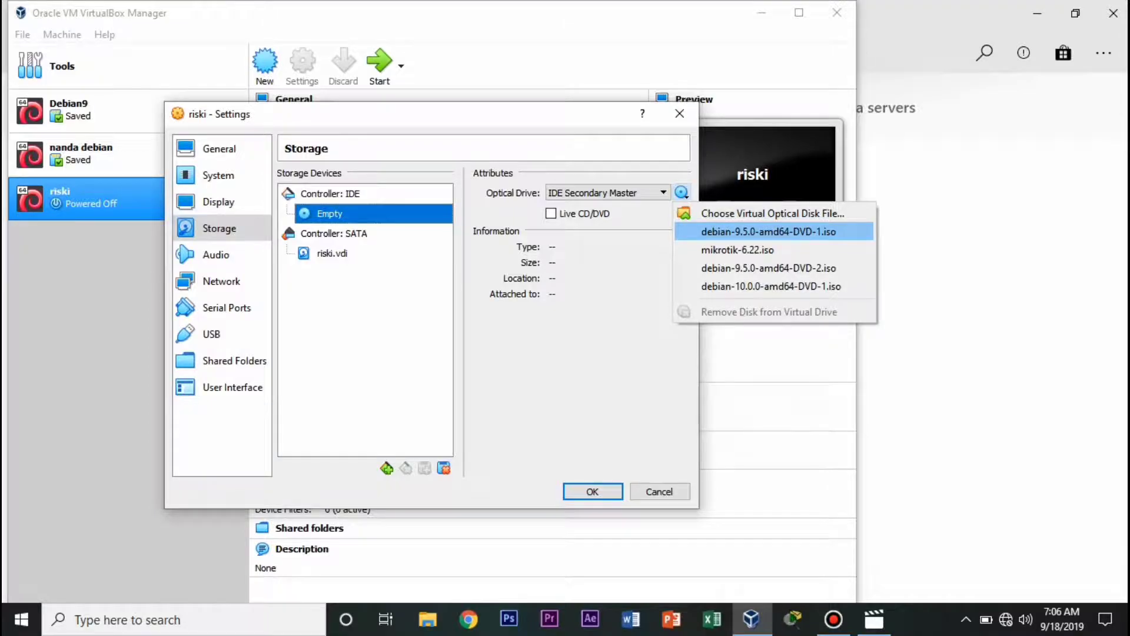
click(768, 231)
click(592, 491)
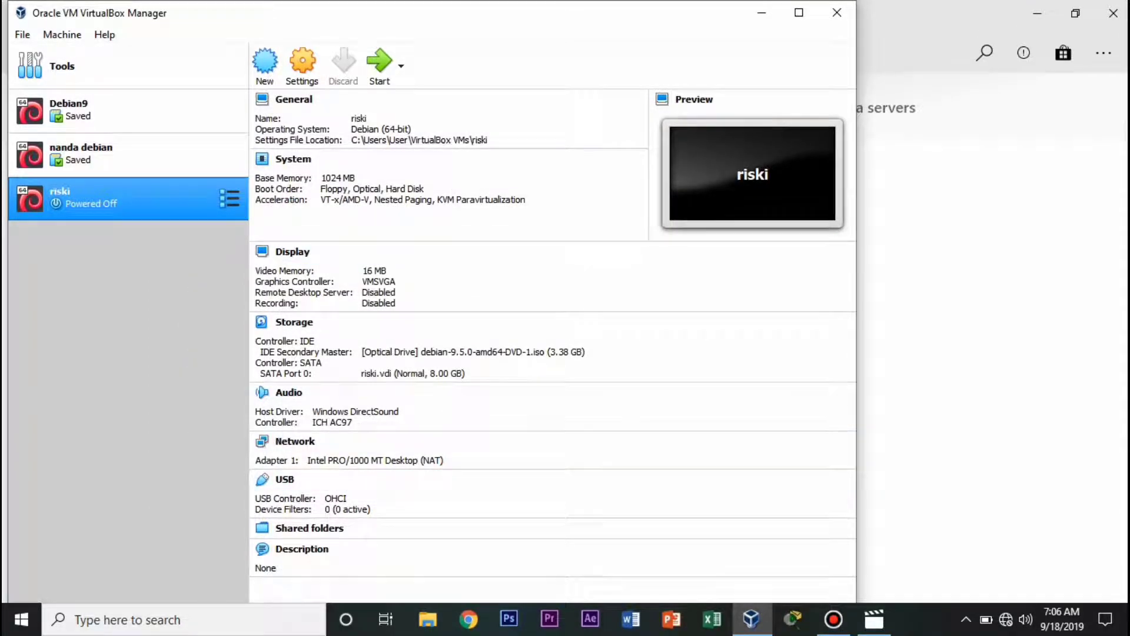
Start riski, dismiss the capture notice, and boot the text-mode Install option.
click(379, 61)
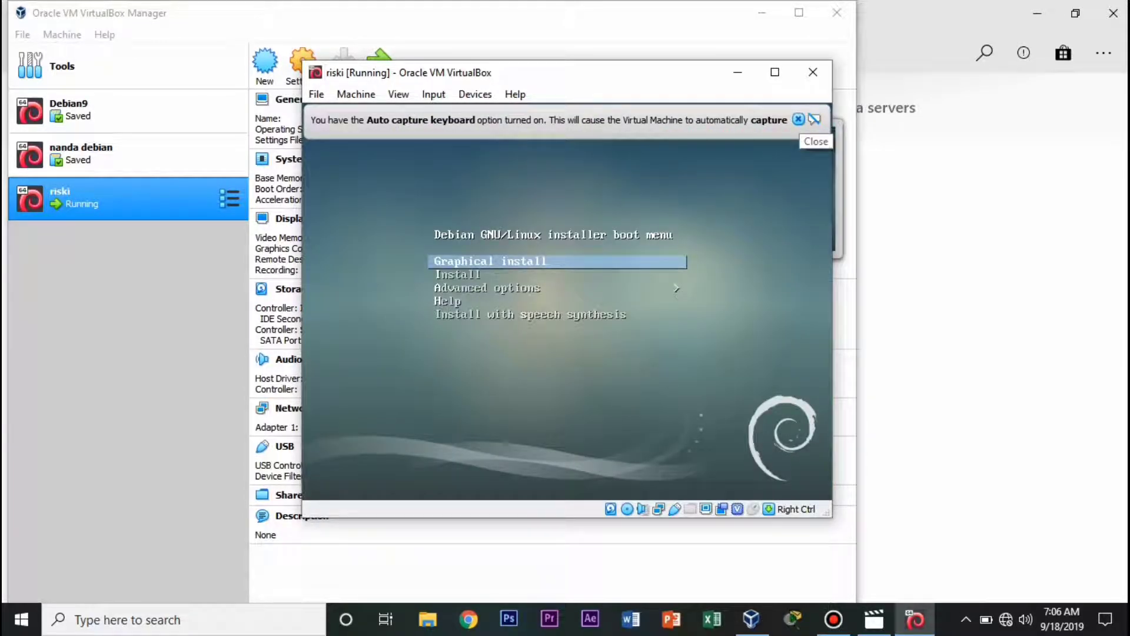
click(798, 119)
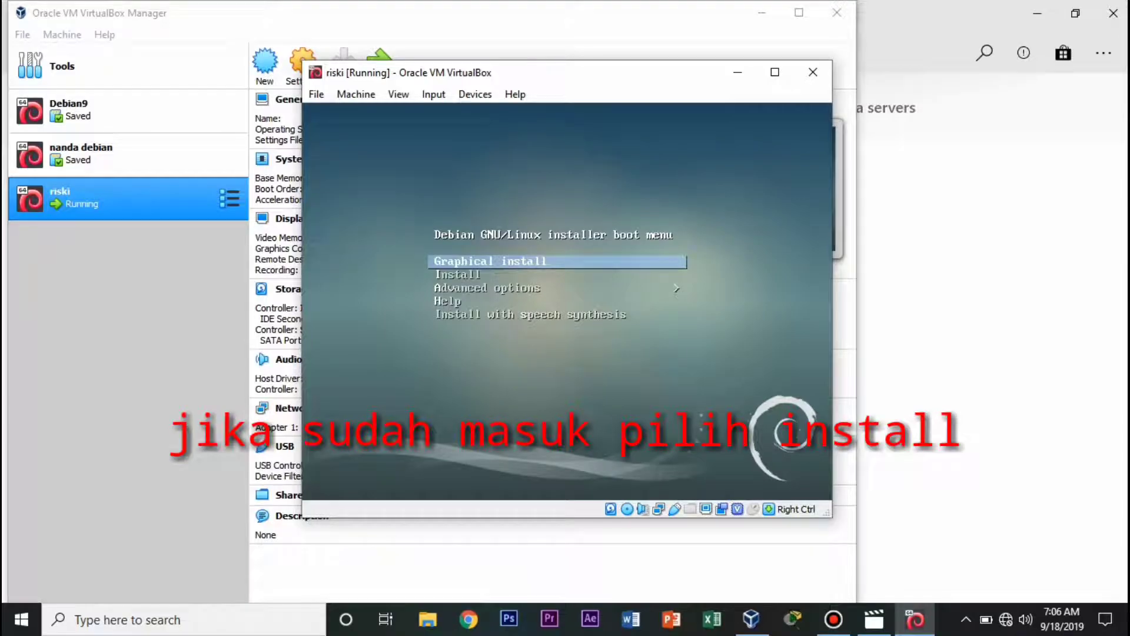
key(Down)
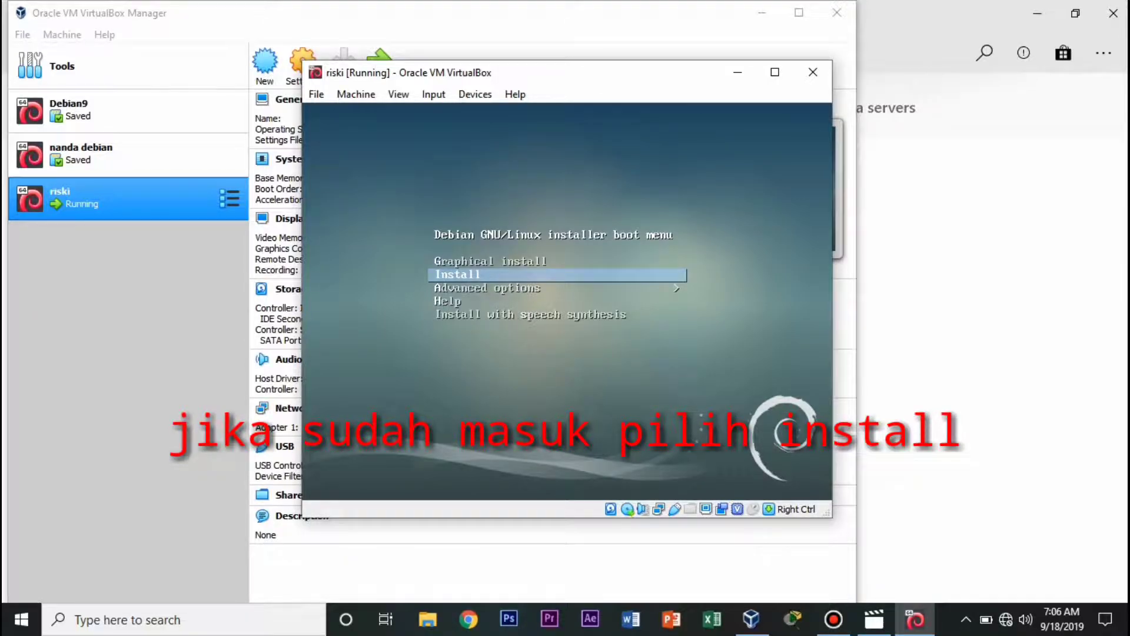
key(Return)
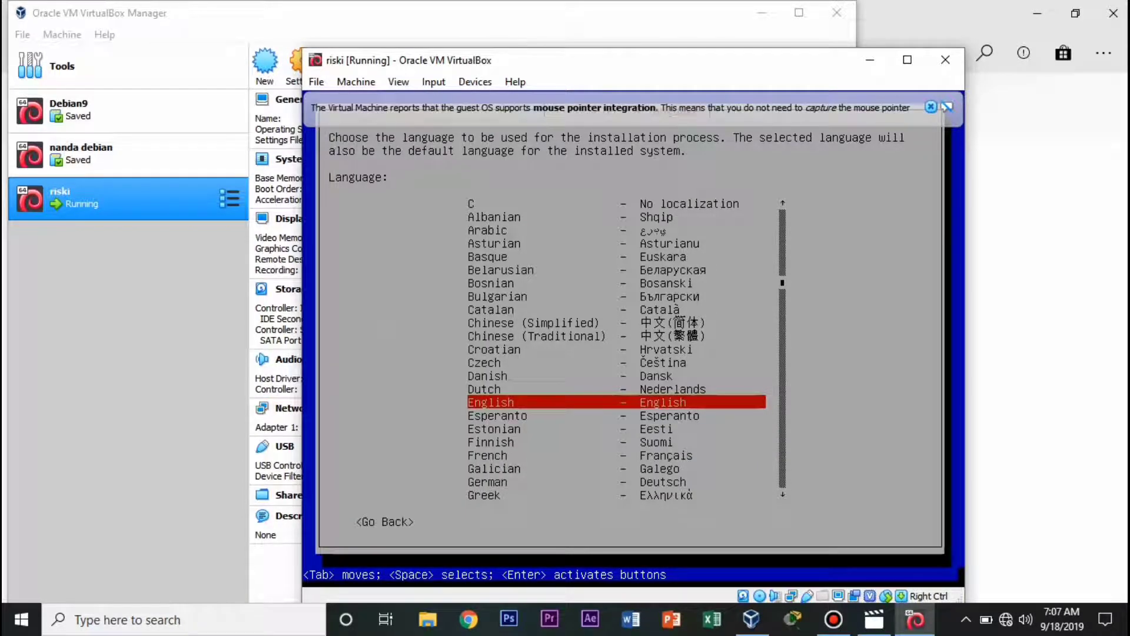
Pick Indonesian as the installer language and accept the incomplete-translation warning with Ya.
key(Down)
key(Down)
key(Down)
key(Down)
key(Down)
key(Down)
key(Down)
key(Down)
key(Down)
key(Down)
key(Down)
key(Down)
key(Down)
key(Down)
key(Down)
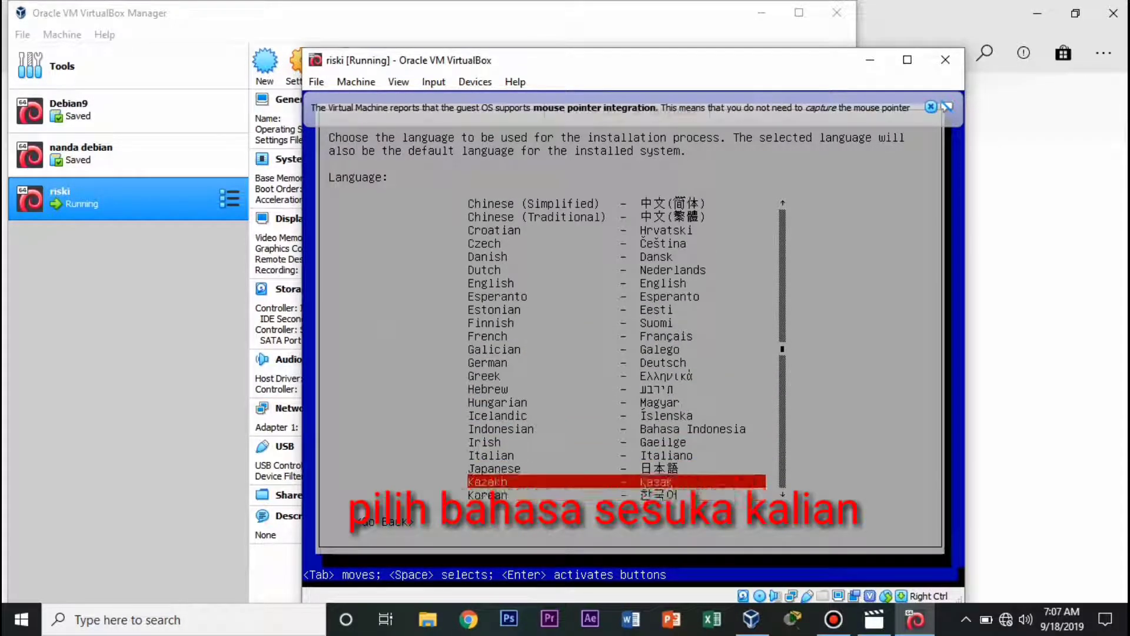
key(Up)
key(Up)
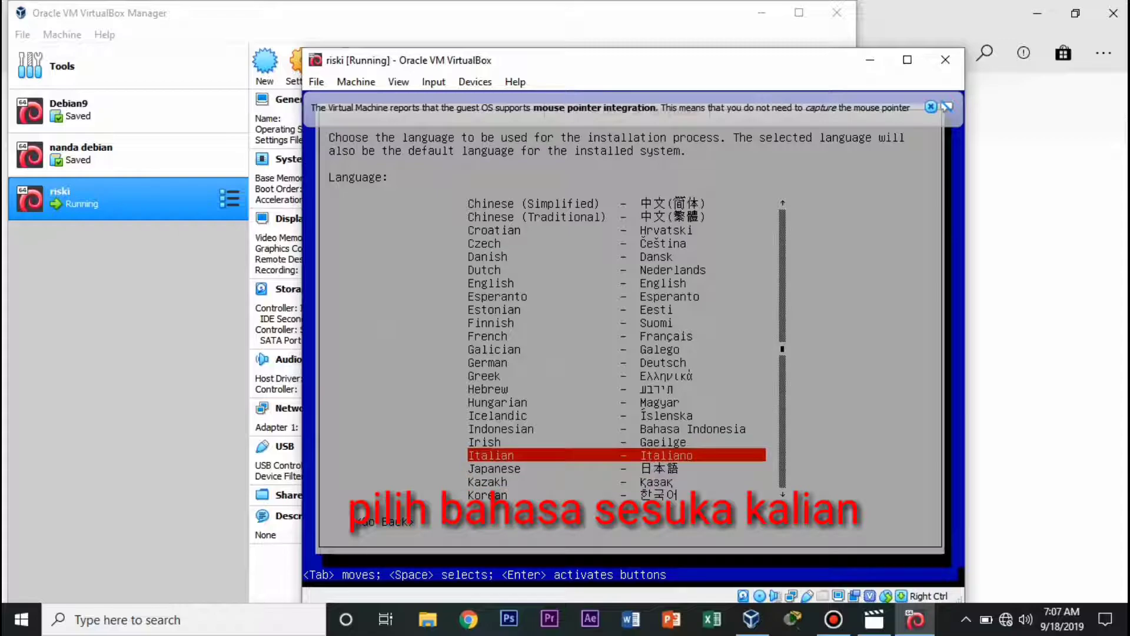
key(Up)
key(Up)
key(Return)
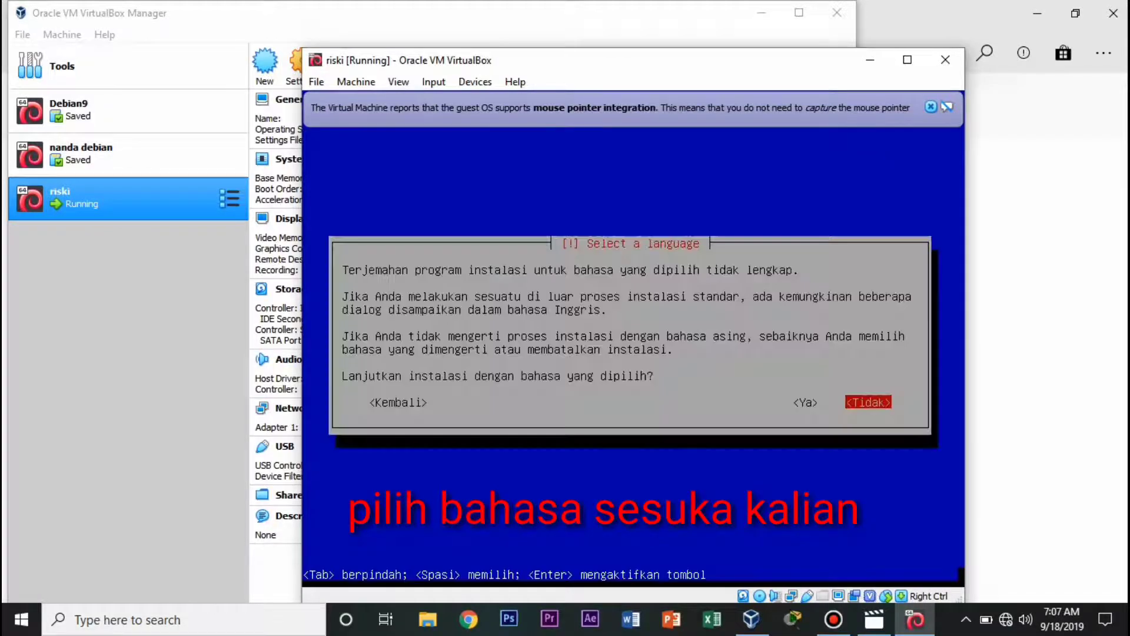
key(Left)
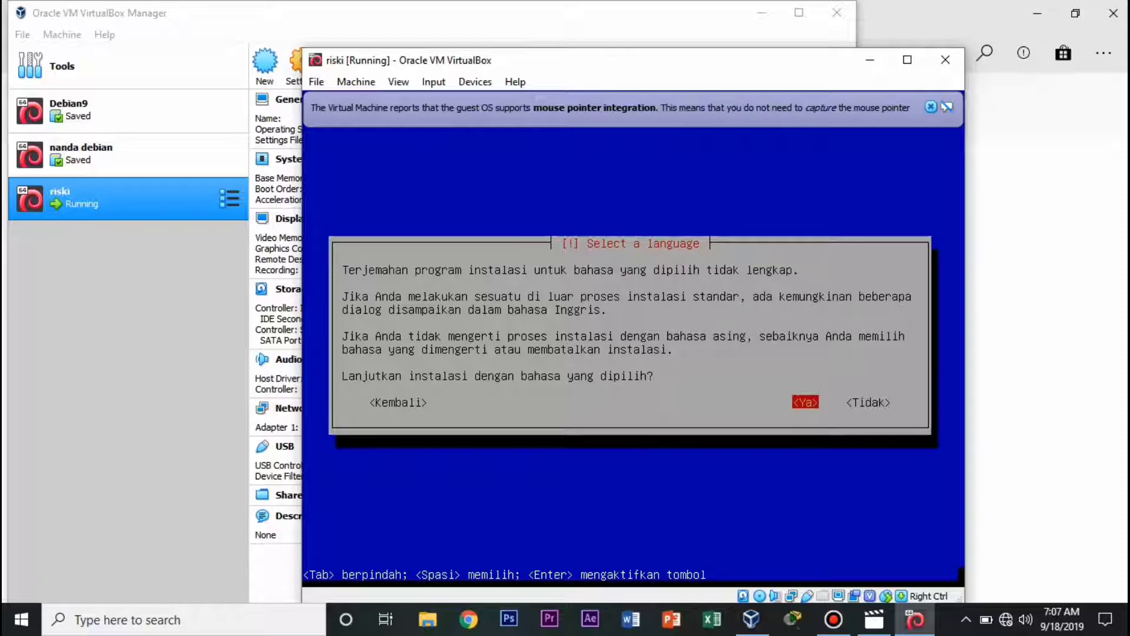
key(Return)
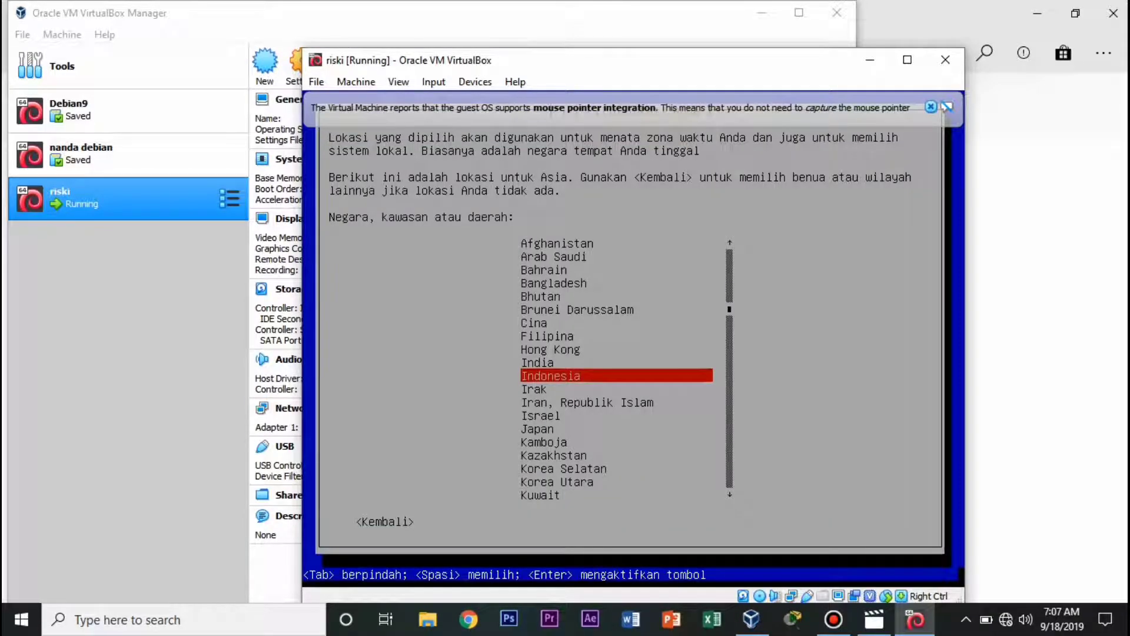
Confirm Indonesia as the location.
key(Return)
key(Return)
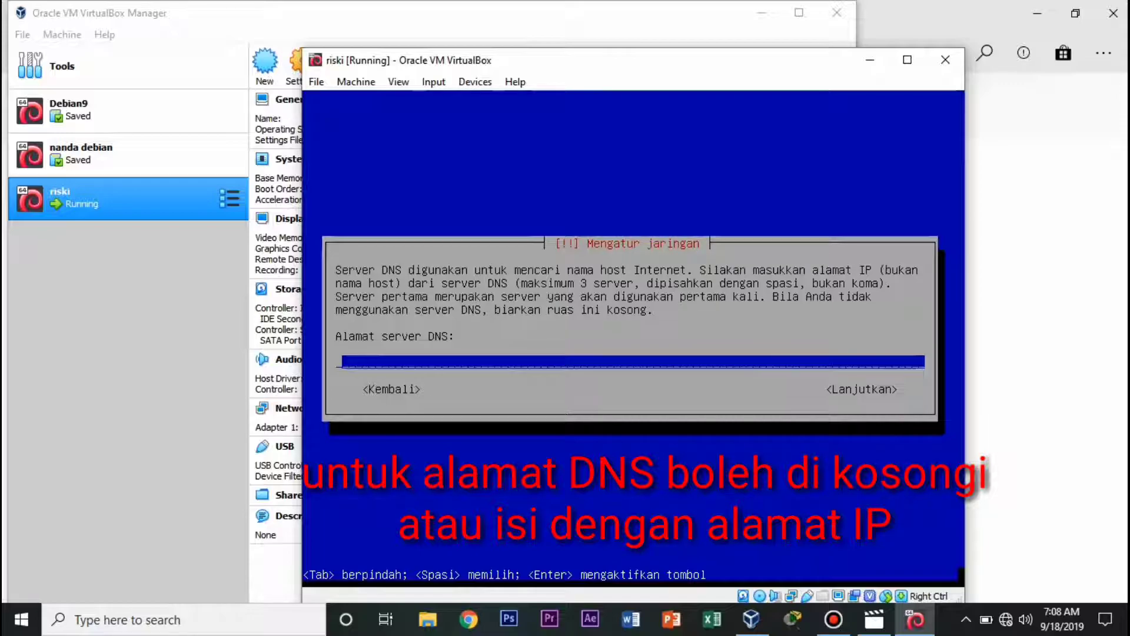
key(Return)
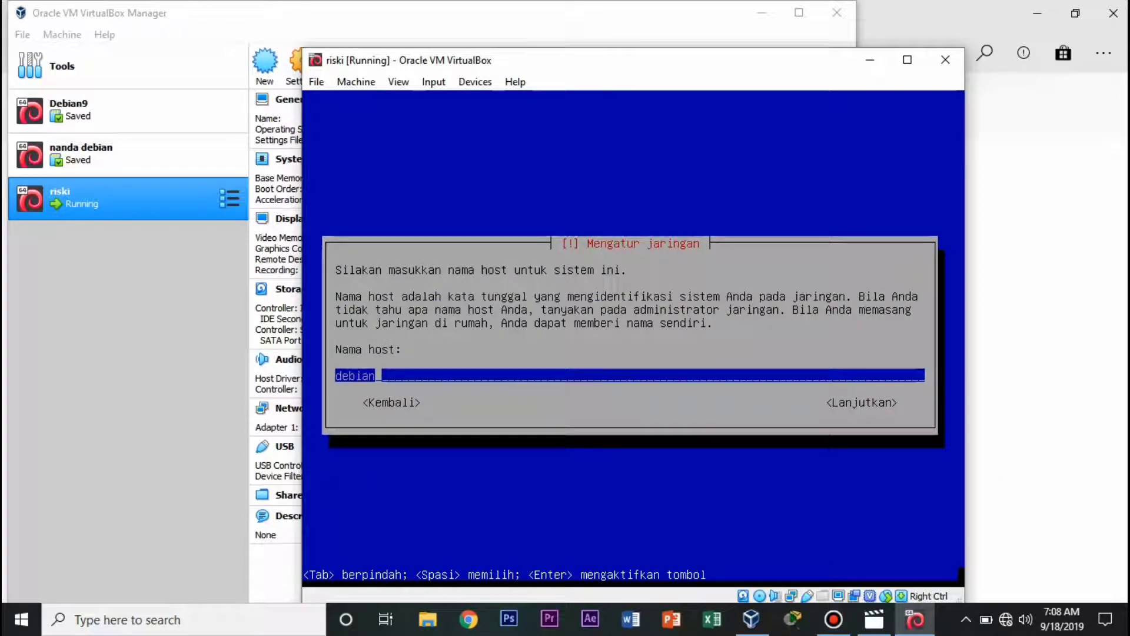
key(Return)
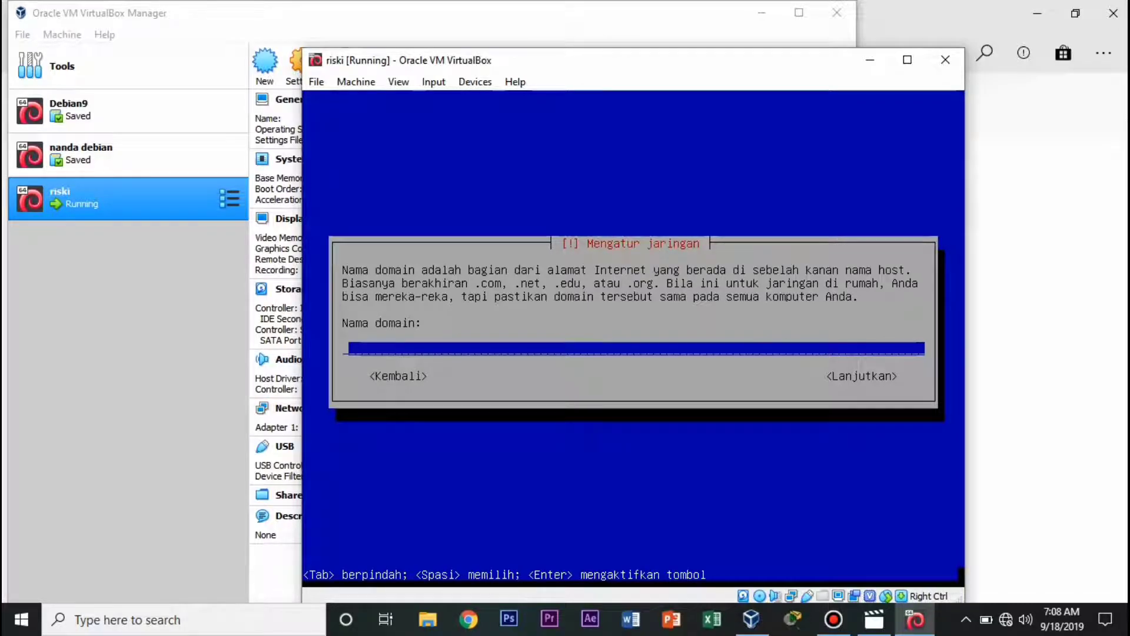
text(www.debian)
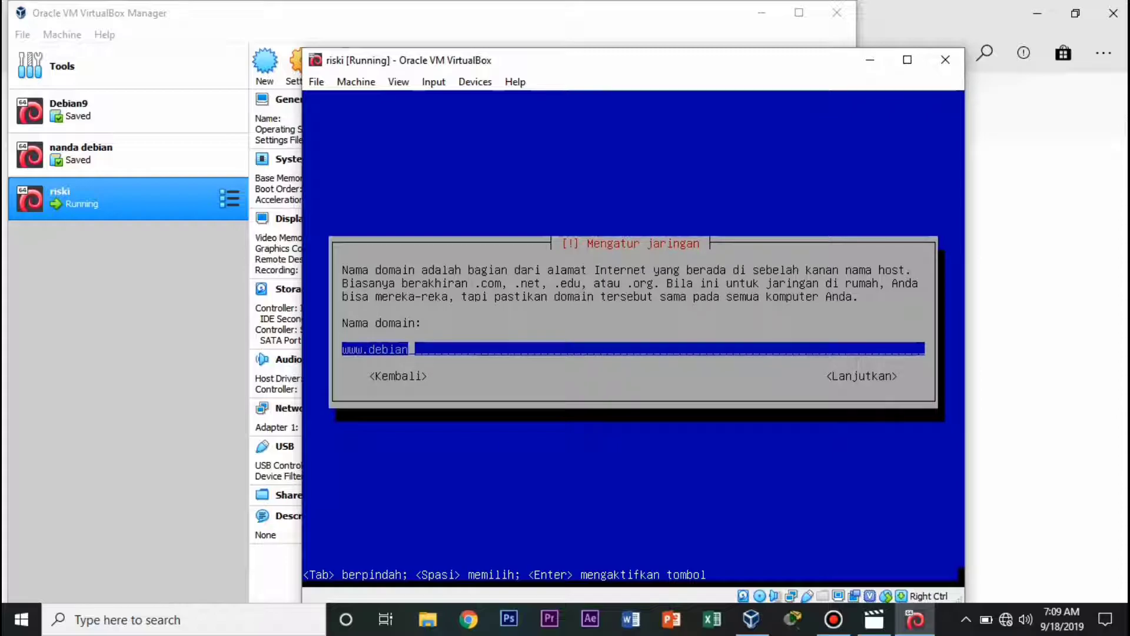
text(.net)
key(Return)
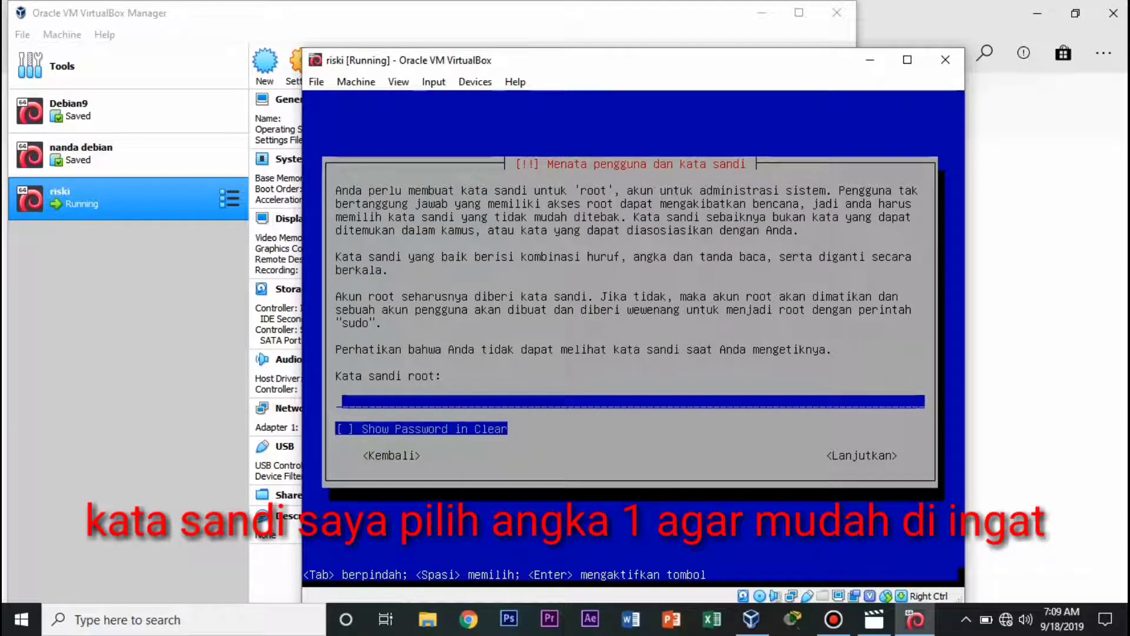
Set the root password and confirm it.
text(1)
key(Return)
text(1)
key(Return)
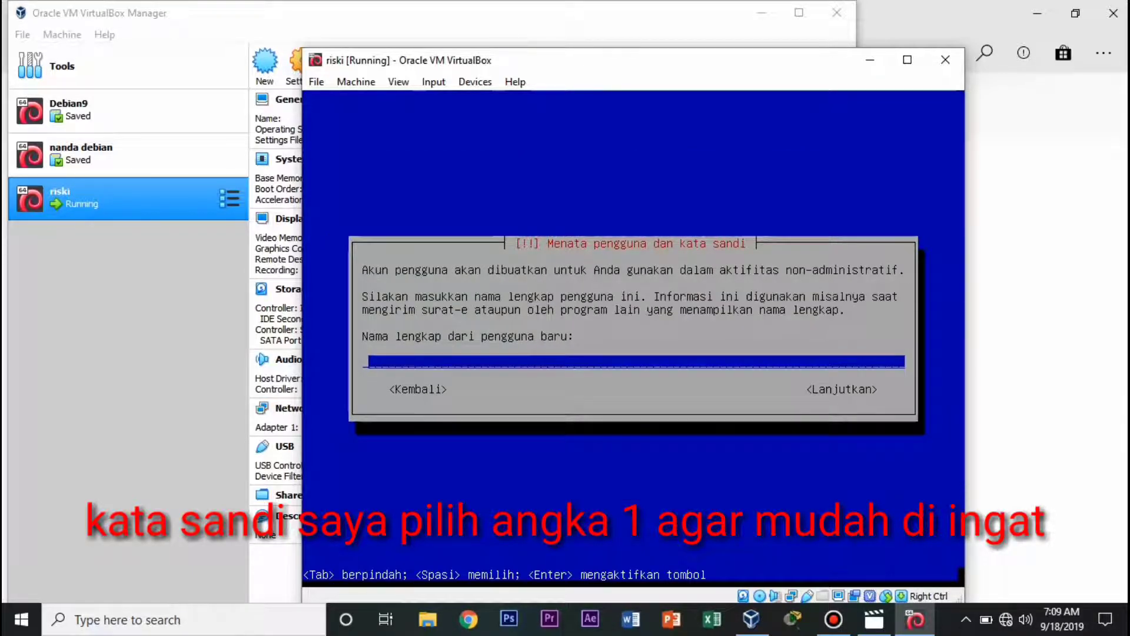
Create the user account: enter the user's full name, keep the suggested username, set a confirmed password.
text(ri)
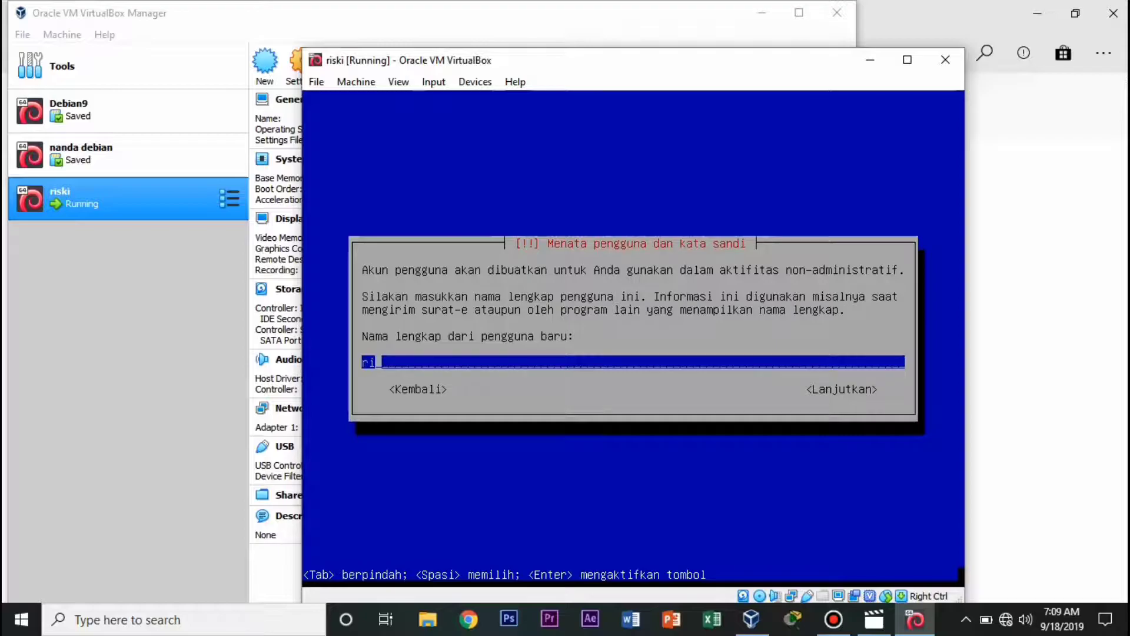
text(ski)
key(Return)
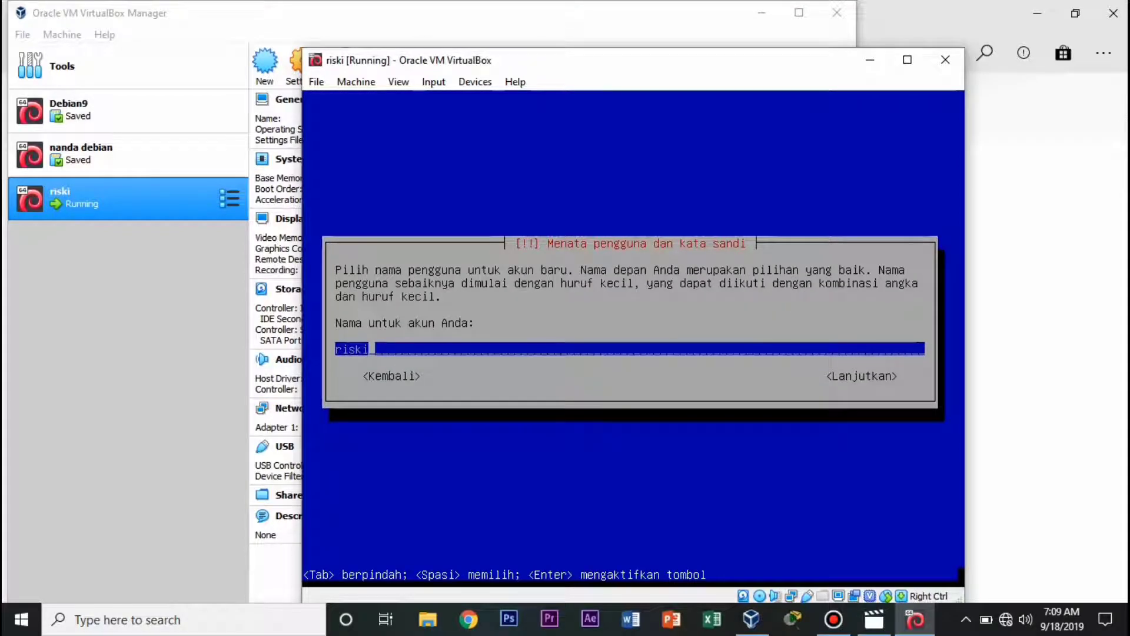
key(Return)
text(*)
key(Return)
text(*)
key(Return)
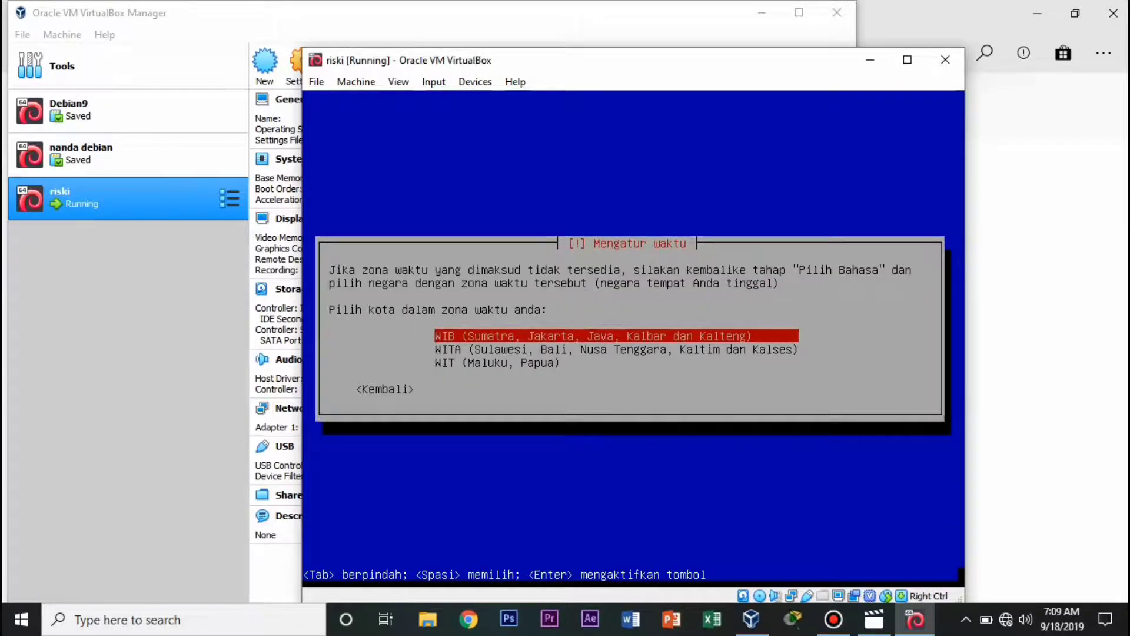
Choose WIB (Sumatra, Jakarta) as the time zone.
key(Return)
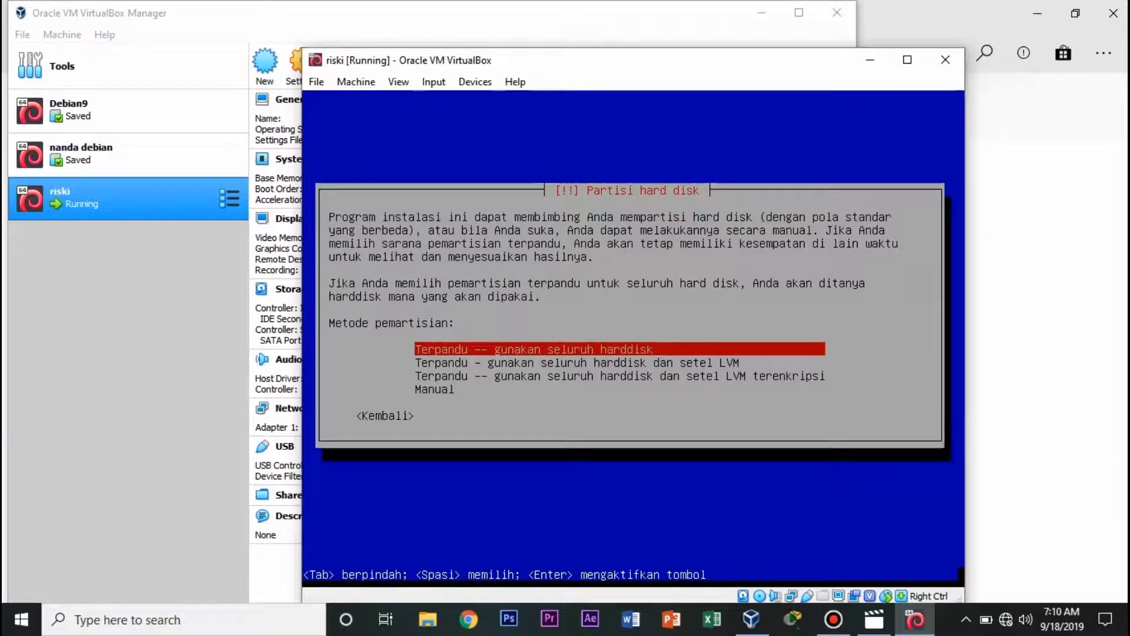
Partition the whole disk with all files in one partition, write changes, and skip scanning another DVD.
key(Return)
key(Return)
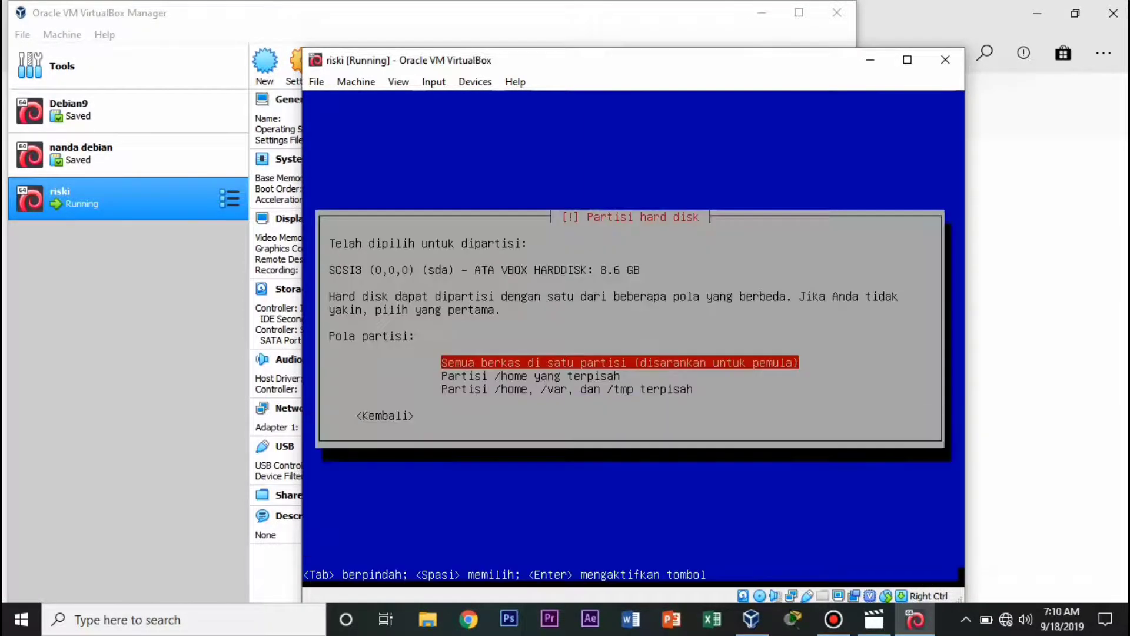
key(Return)
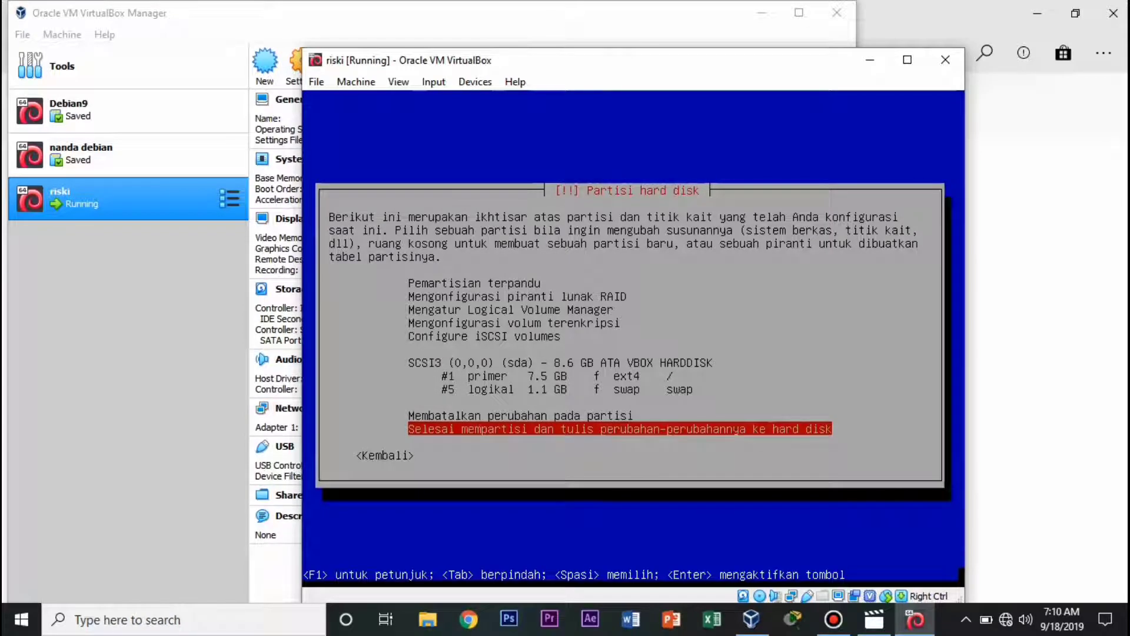
key(Return)
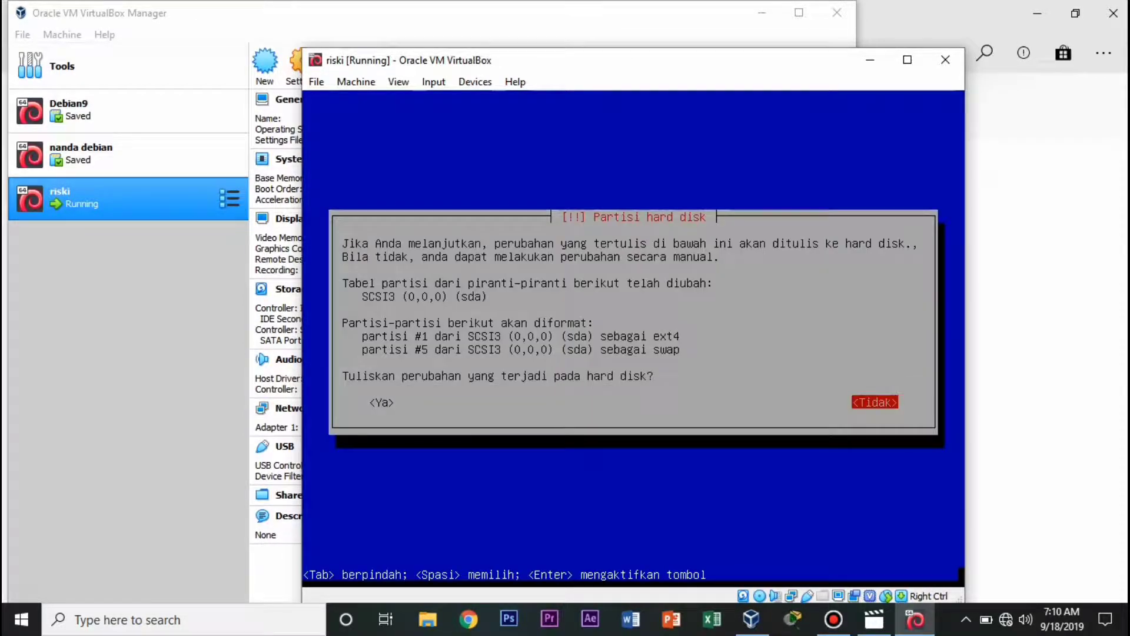
key(Tab)
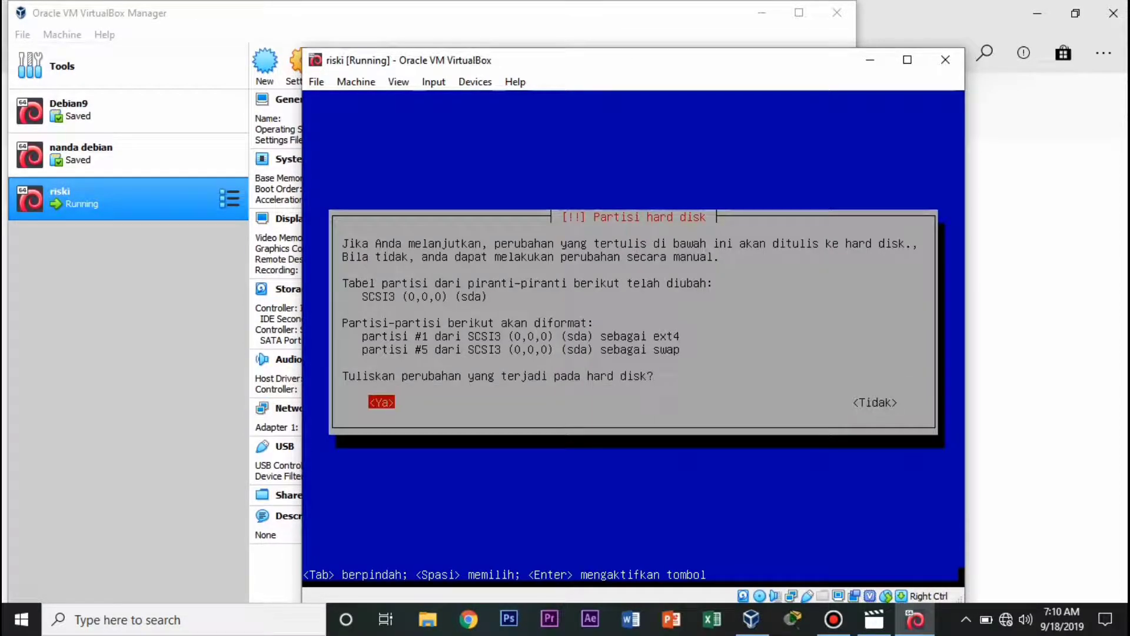
key(Return)
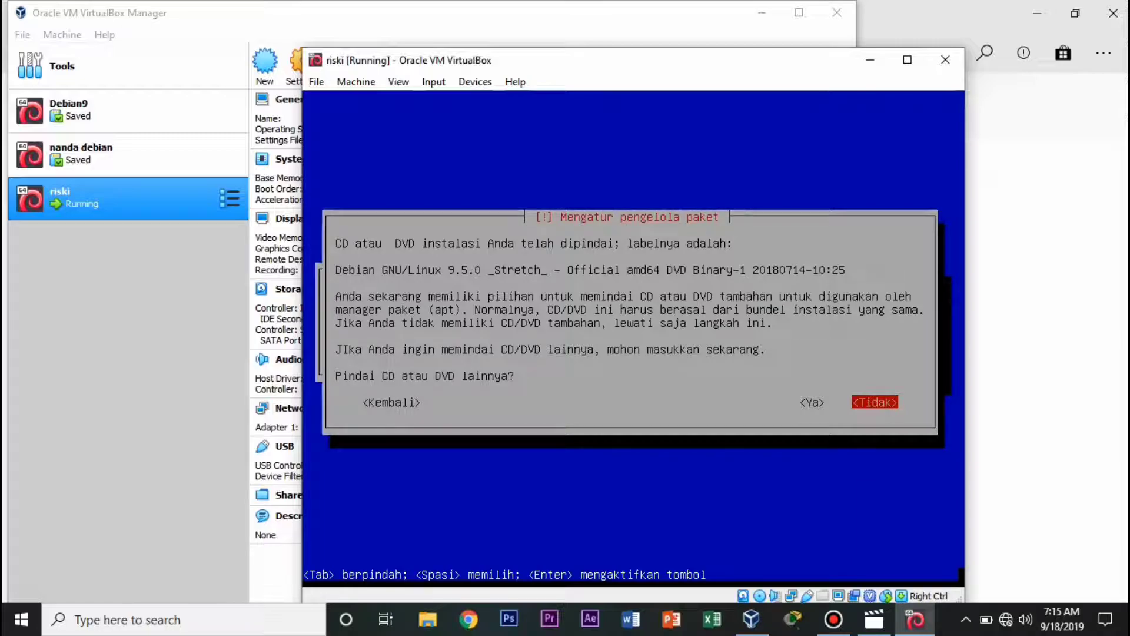
key(Return)
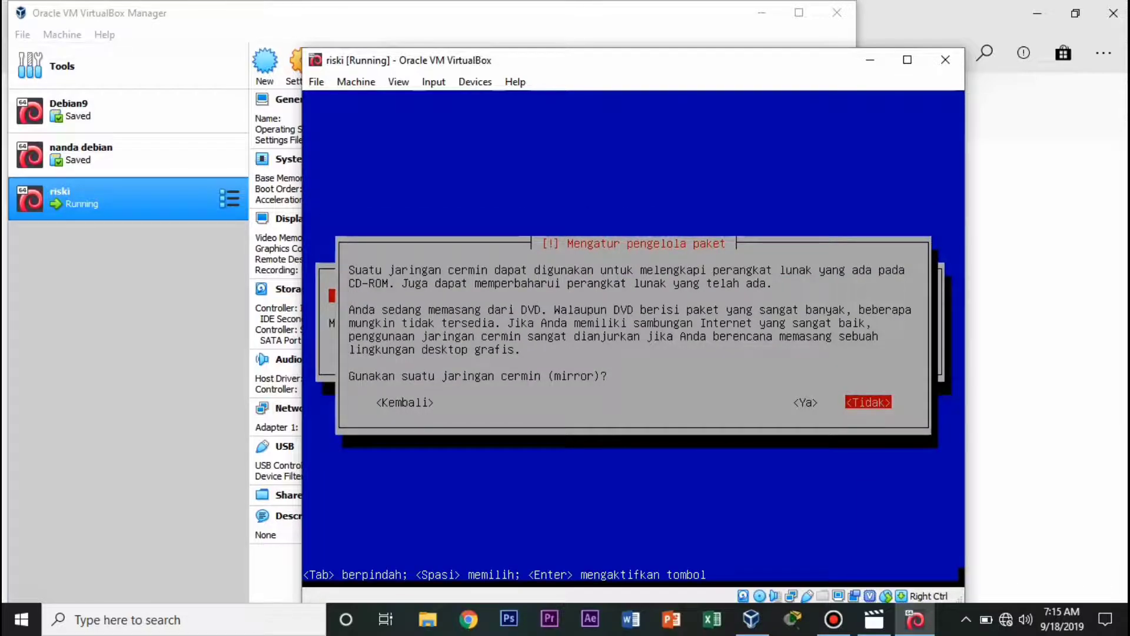
Decline both the network mirror and the popularity-contest survey.
key(Return)
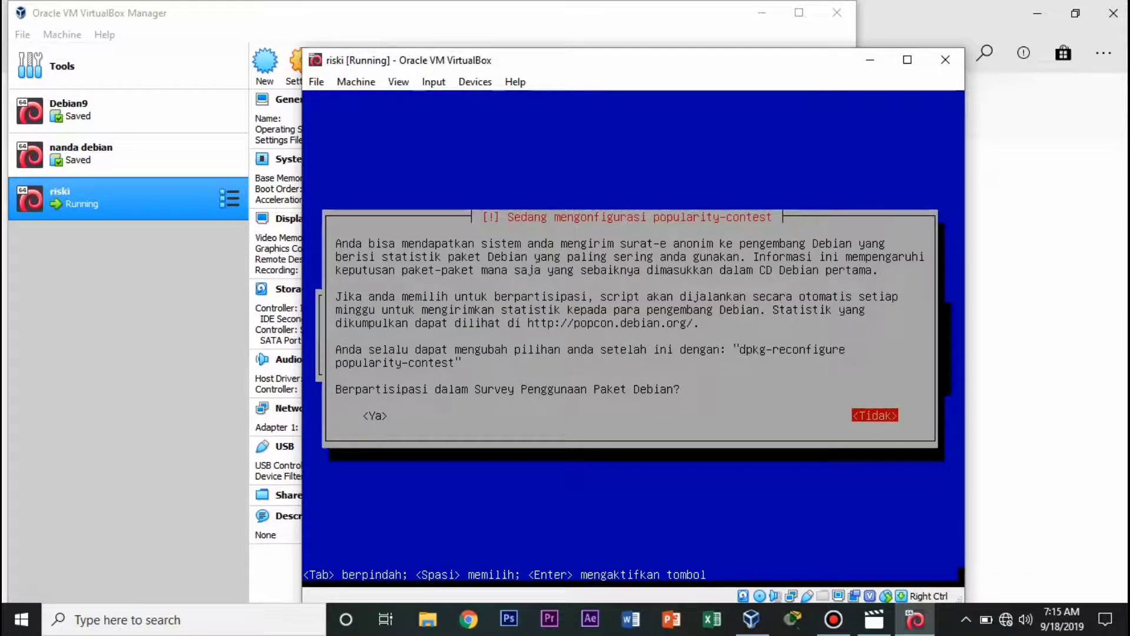
key(Return)
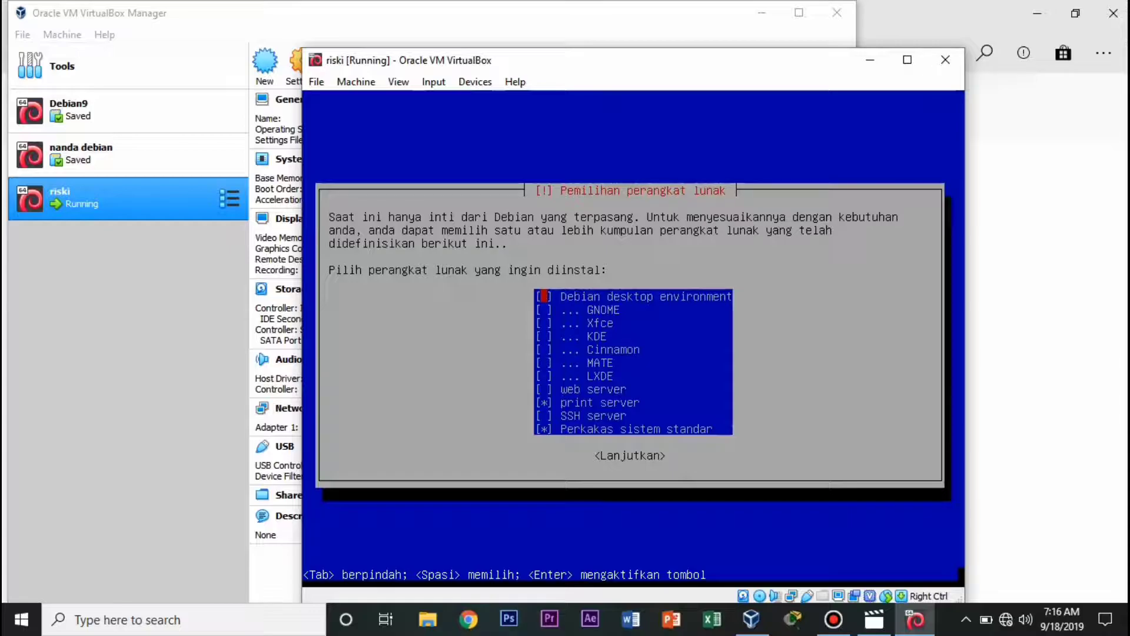
Keep the default software selection (print server, standard system utilities) and continue.
key(Return)
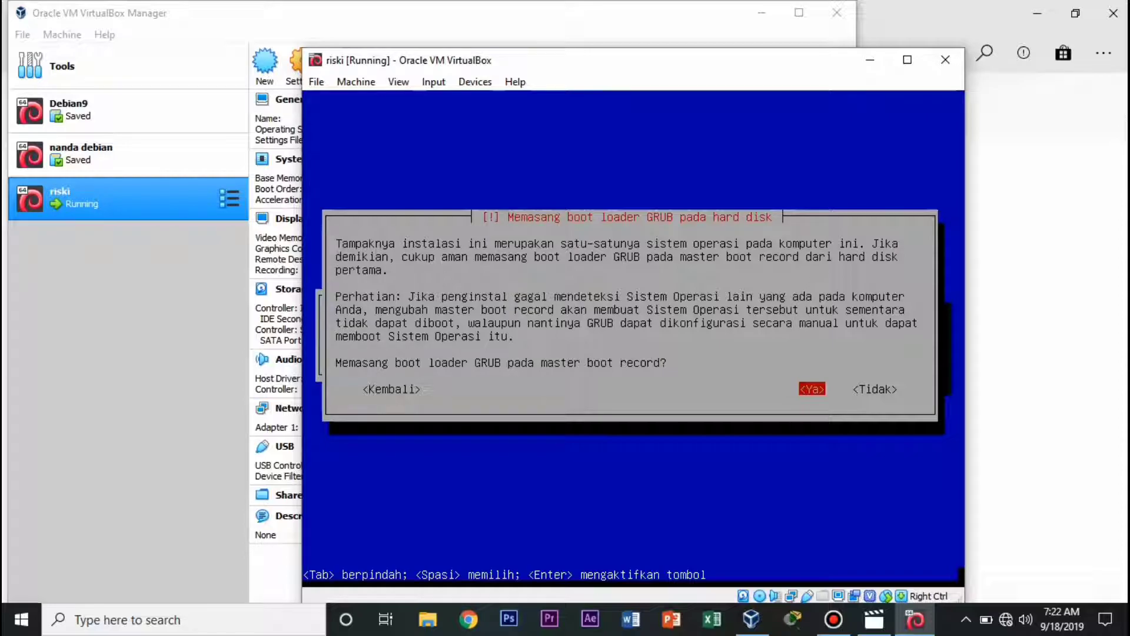
Install the GRUB boot loader on /dev/sda and finish the Debian installation so the VM reboots.
key(Return)
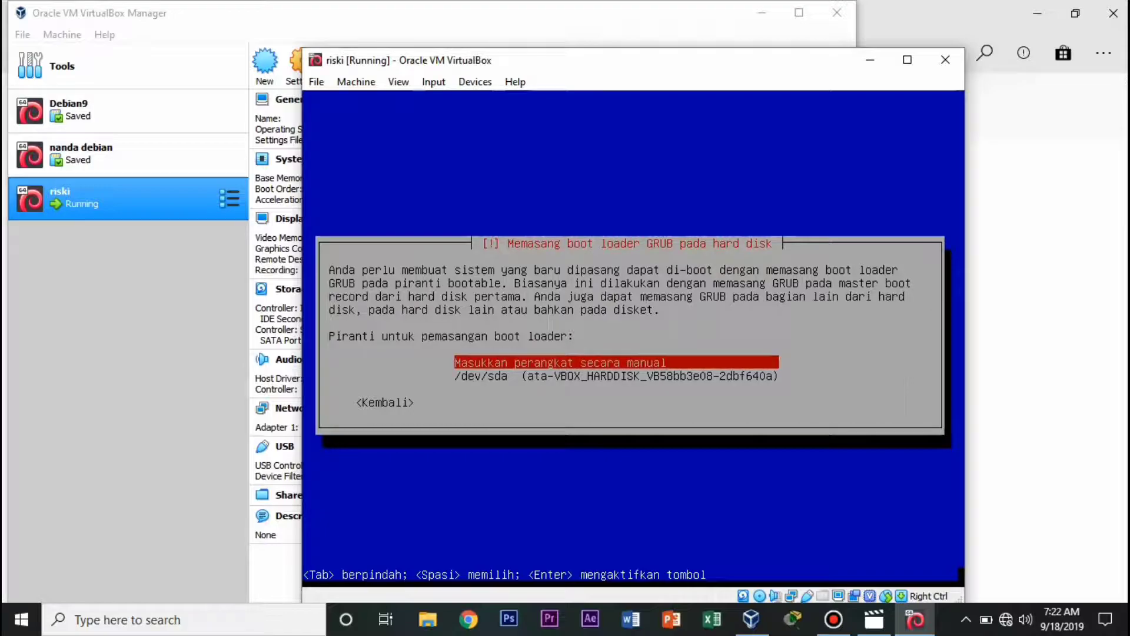
key(Down)
key(Return)
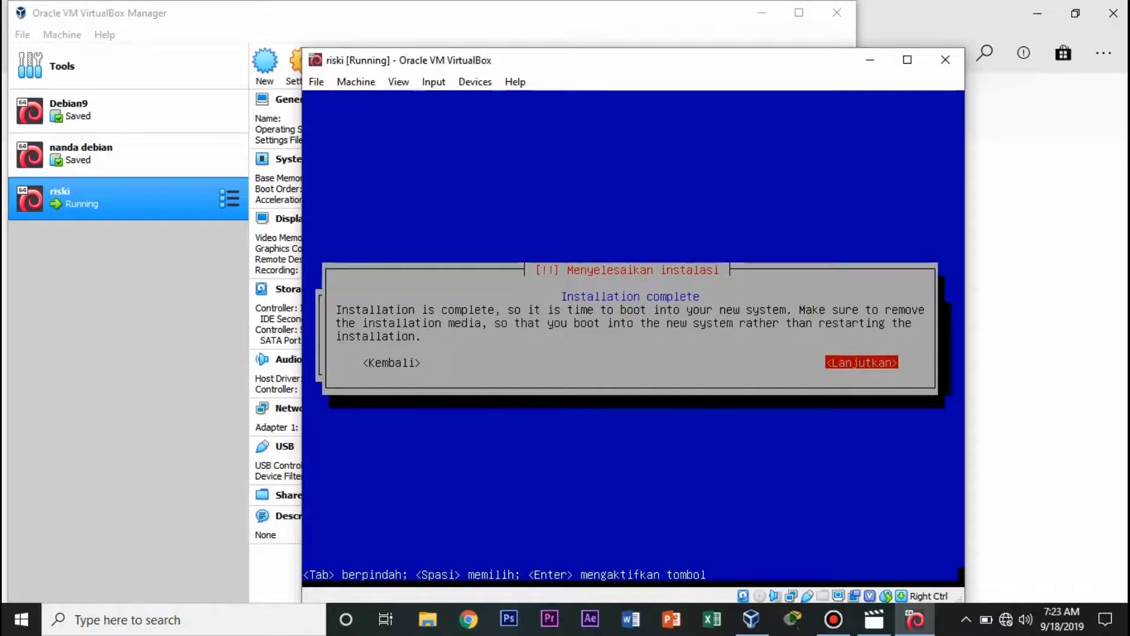
key(Return)
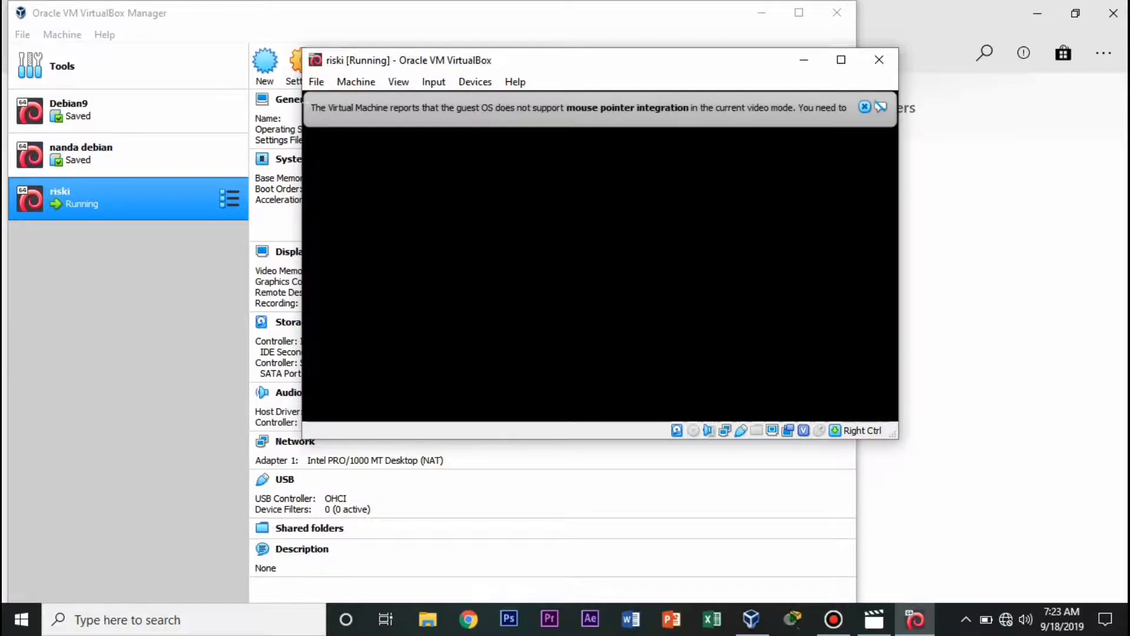
Dismiss both mouse-integration notices and log in to Debian with the user account and its password.
click(865, 107)
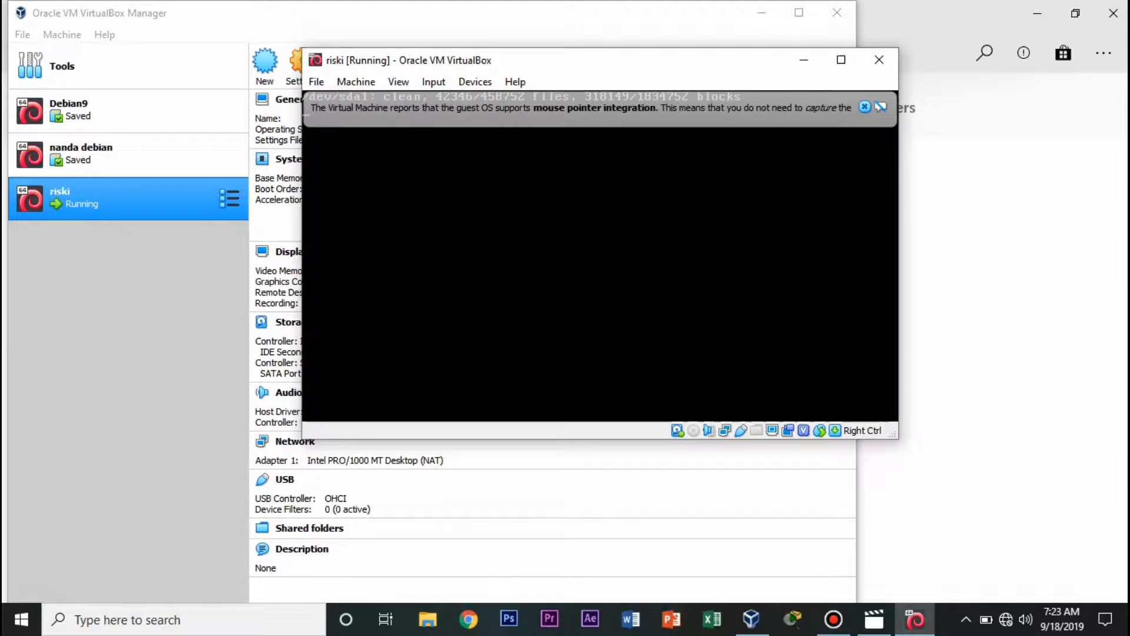
click(864, 106)
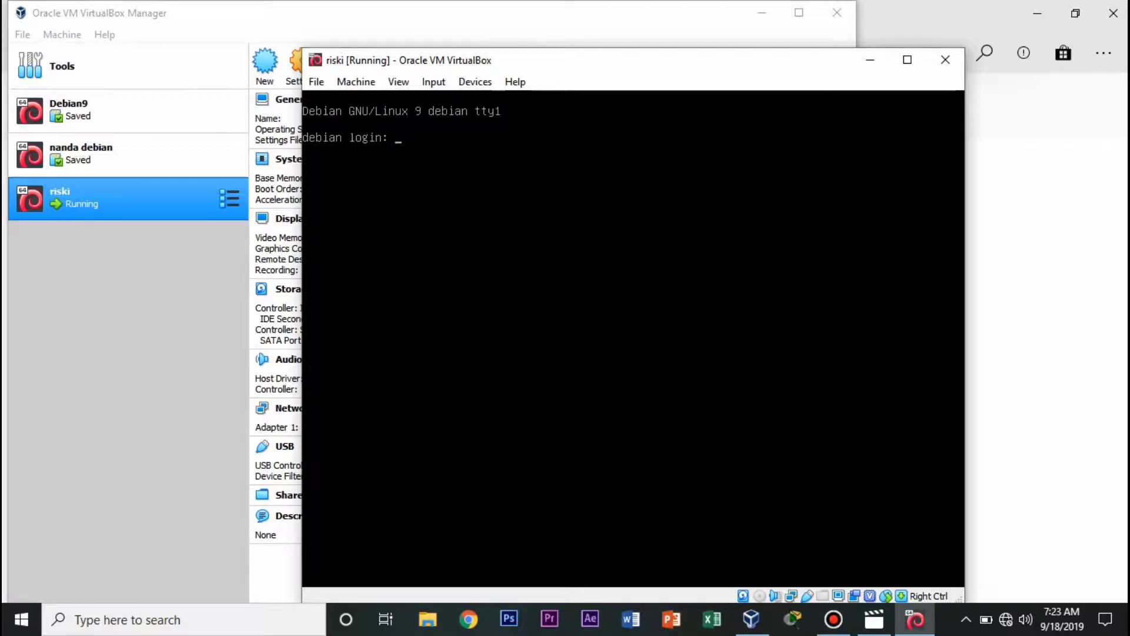
text(riski)
key(Return)
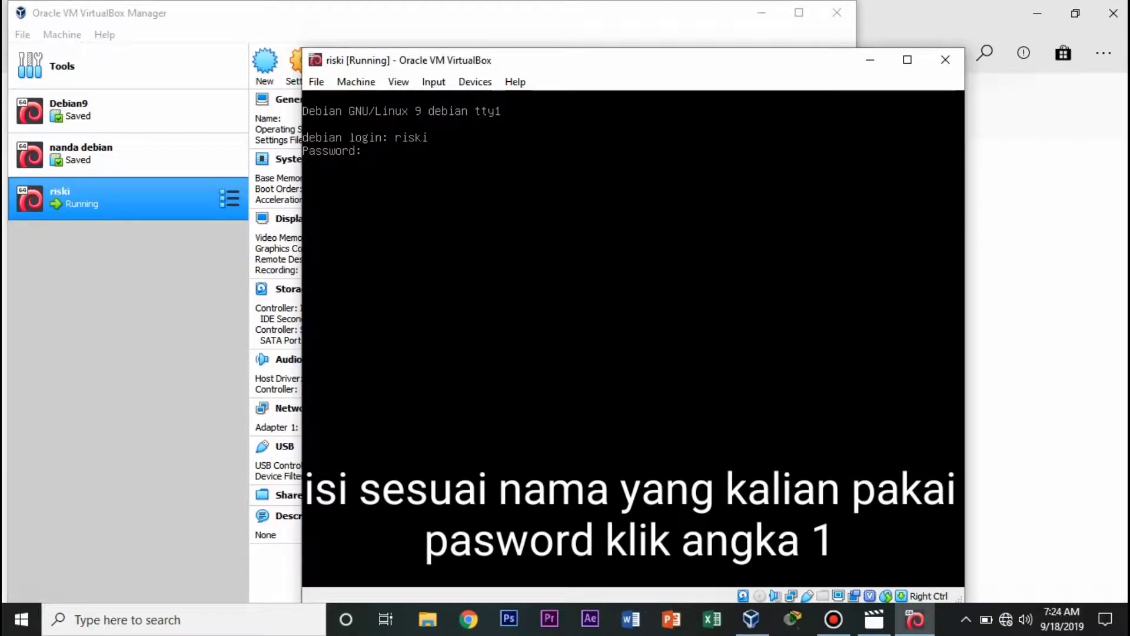
key(Return)
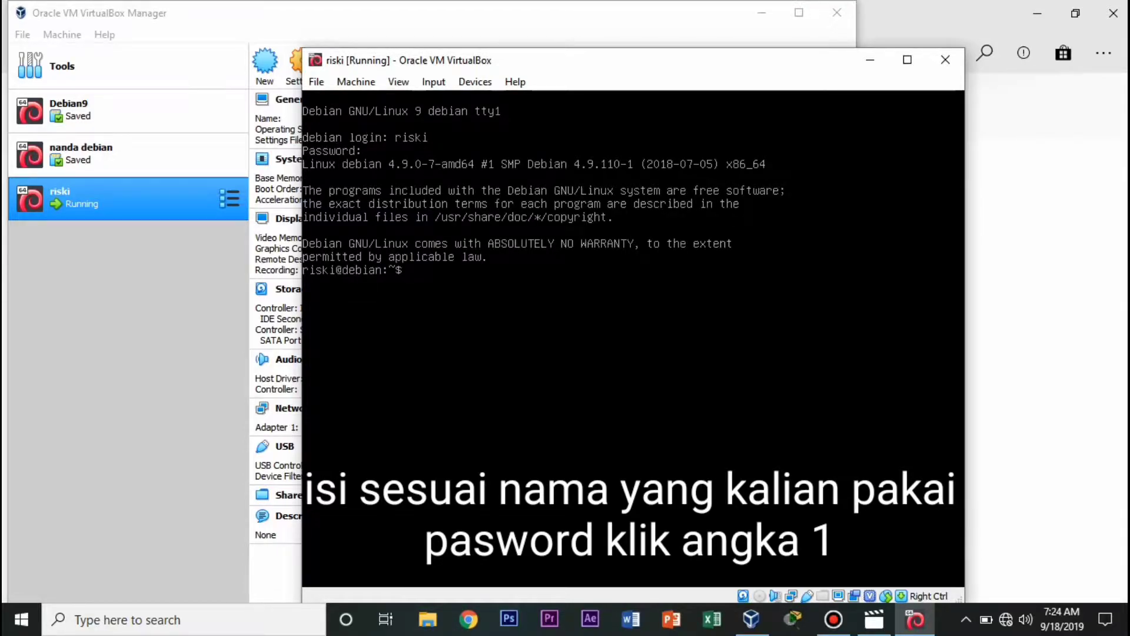
Switch to the root account with su and the root password.
text(su)
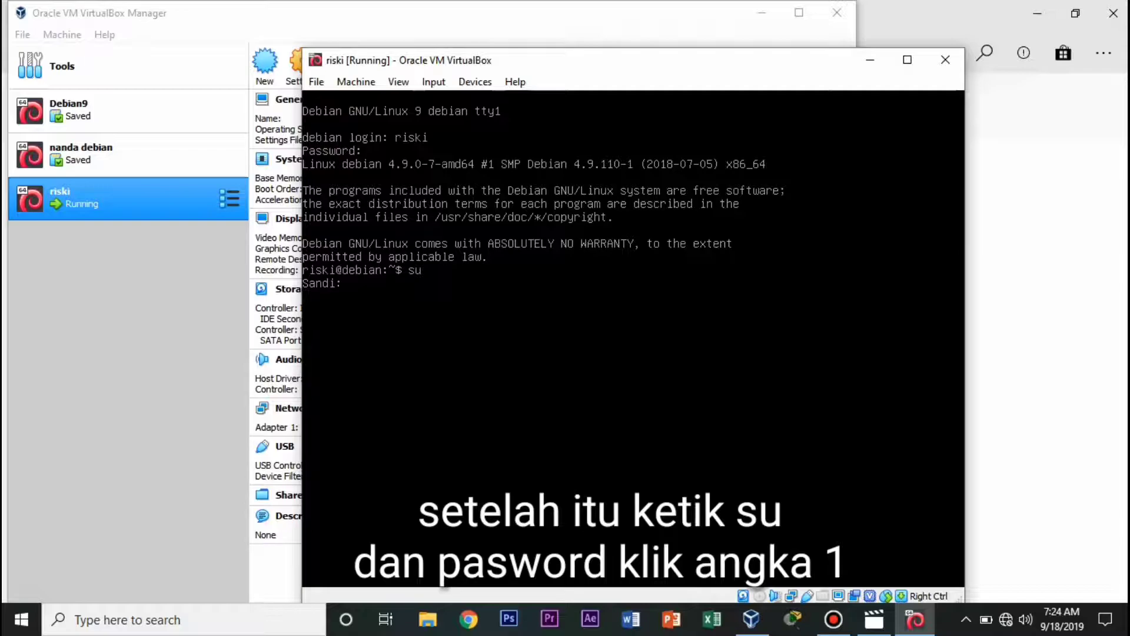
key(Return)
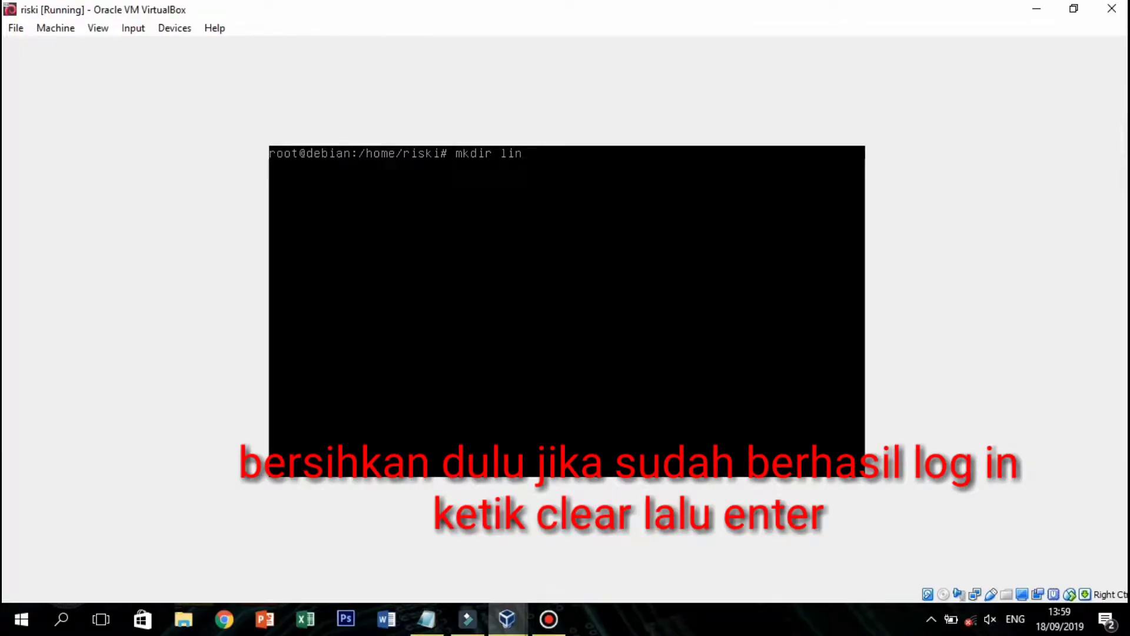
text(ux)
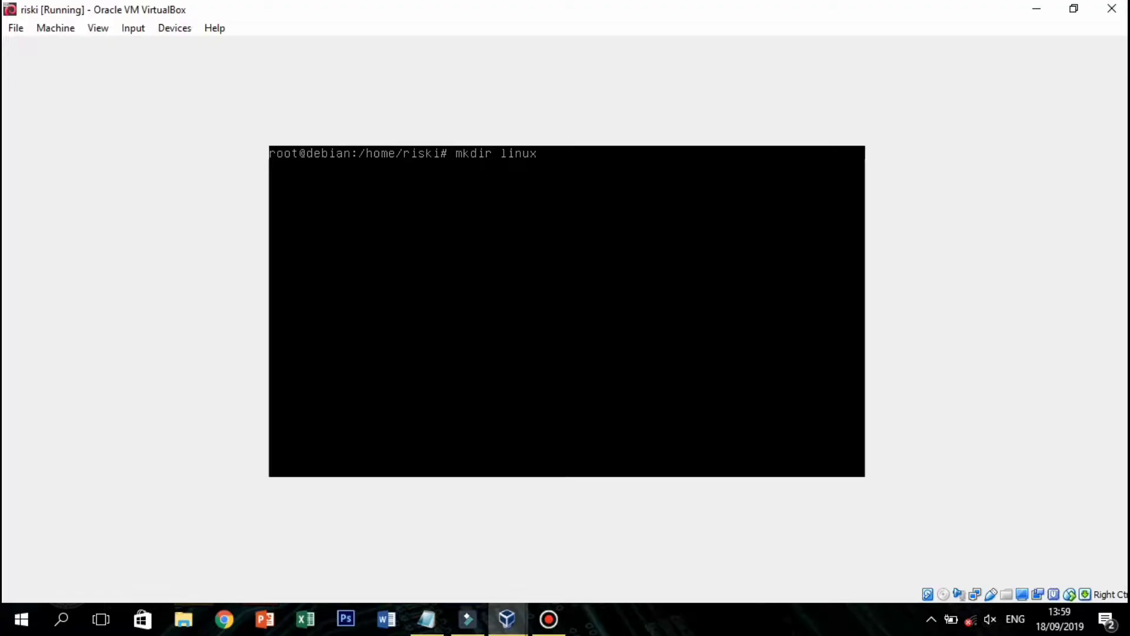
Create the linux folder in /home/riski with mkdir linux.
key(Return)
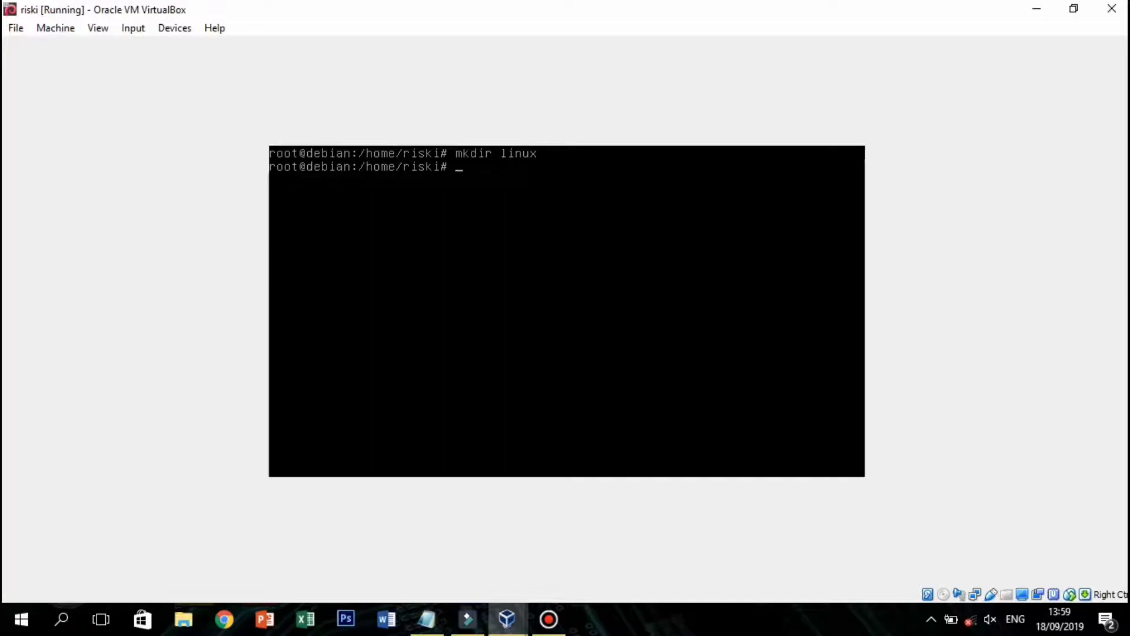
Enter linux, make a distribusi_linux folder there, and change into distribusi_linux.
text(cd linux)
key(Return)
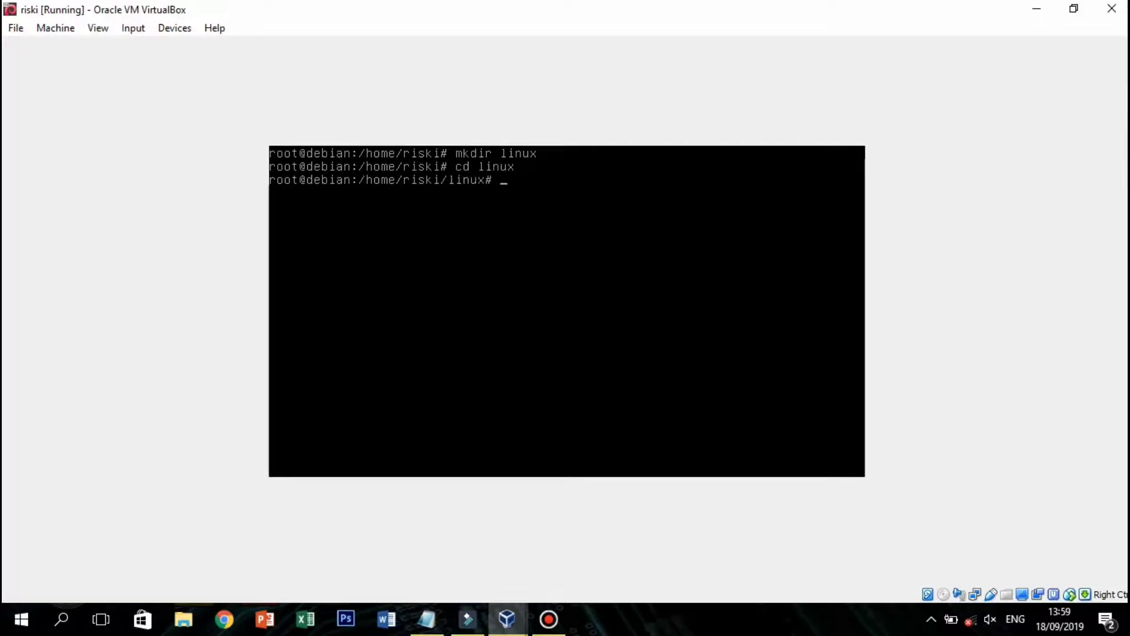
text(mkdir distribusi_linux)
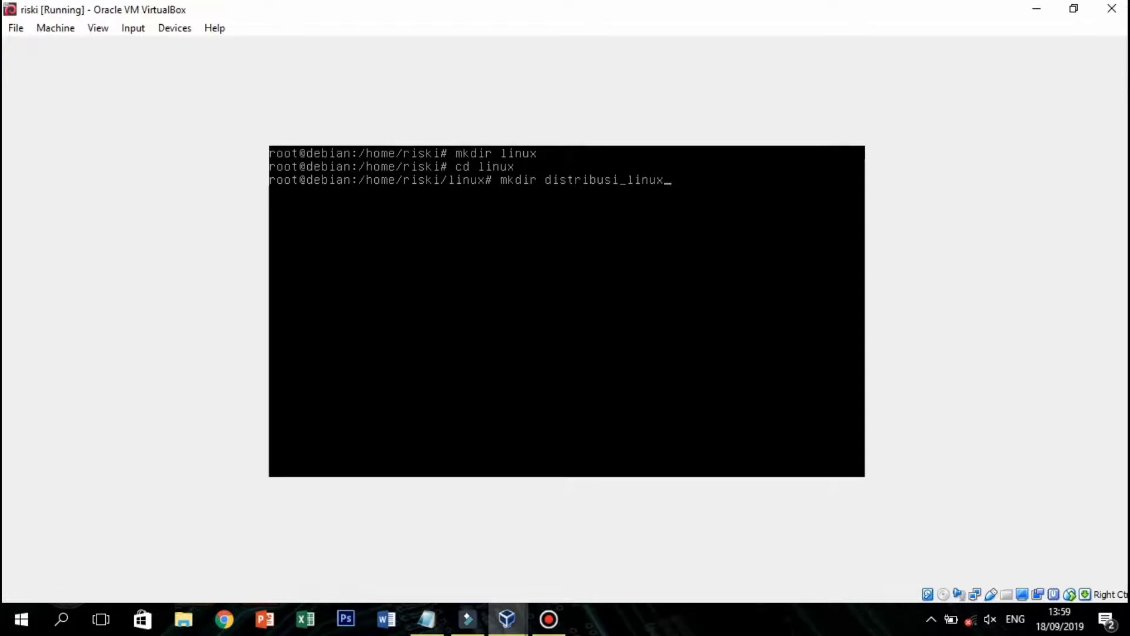
key(Return)
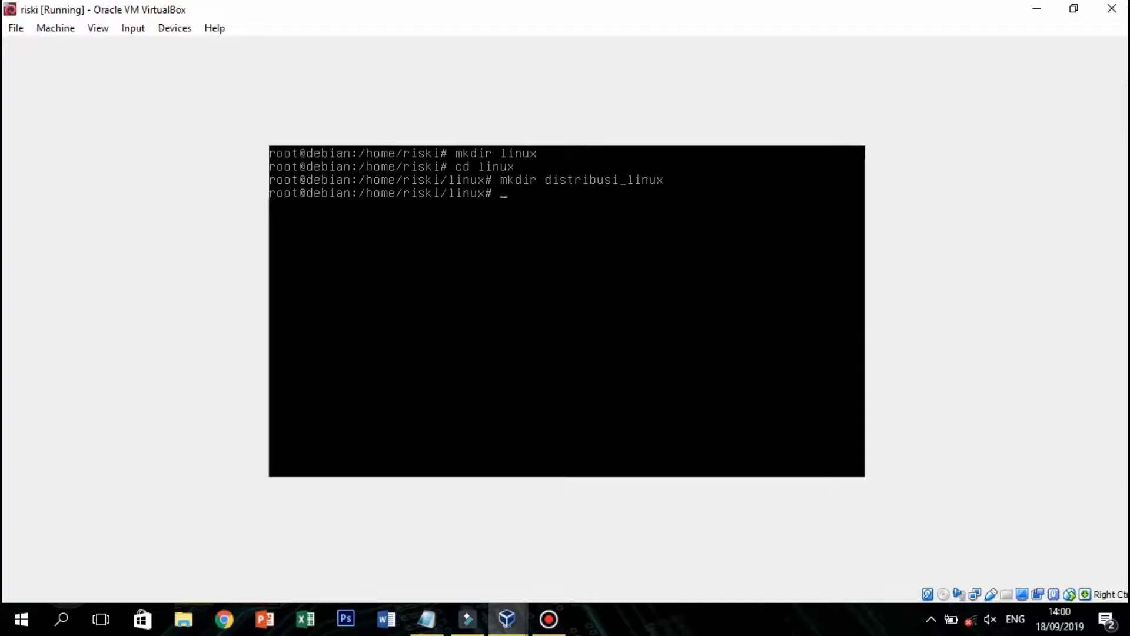
text(cd)
text(distribusi_linux)
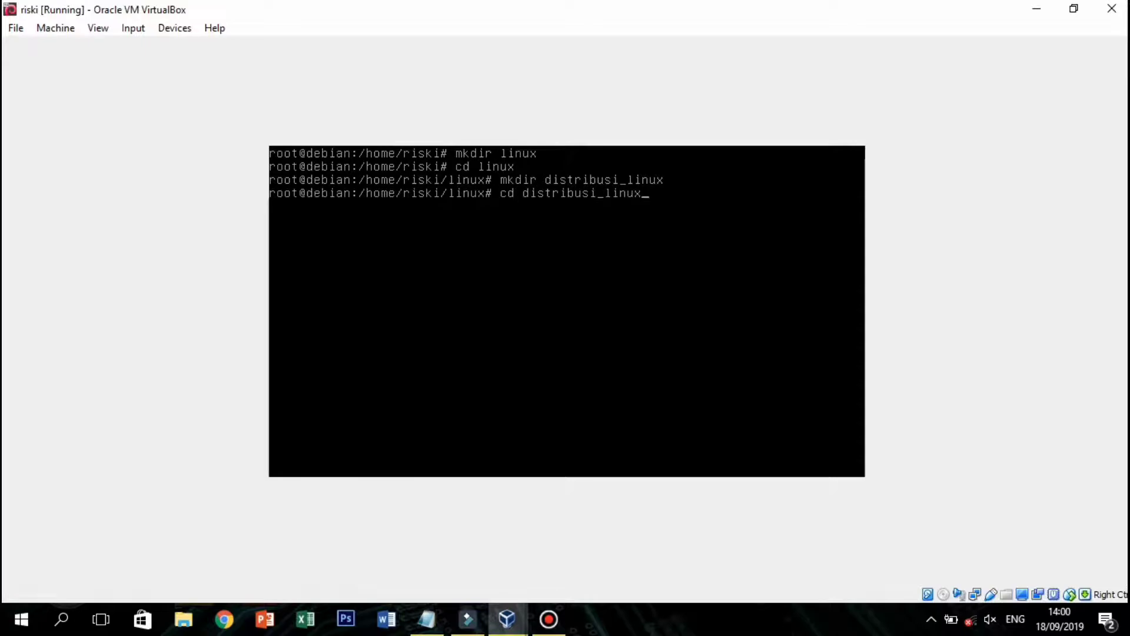
key(Return)
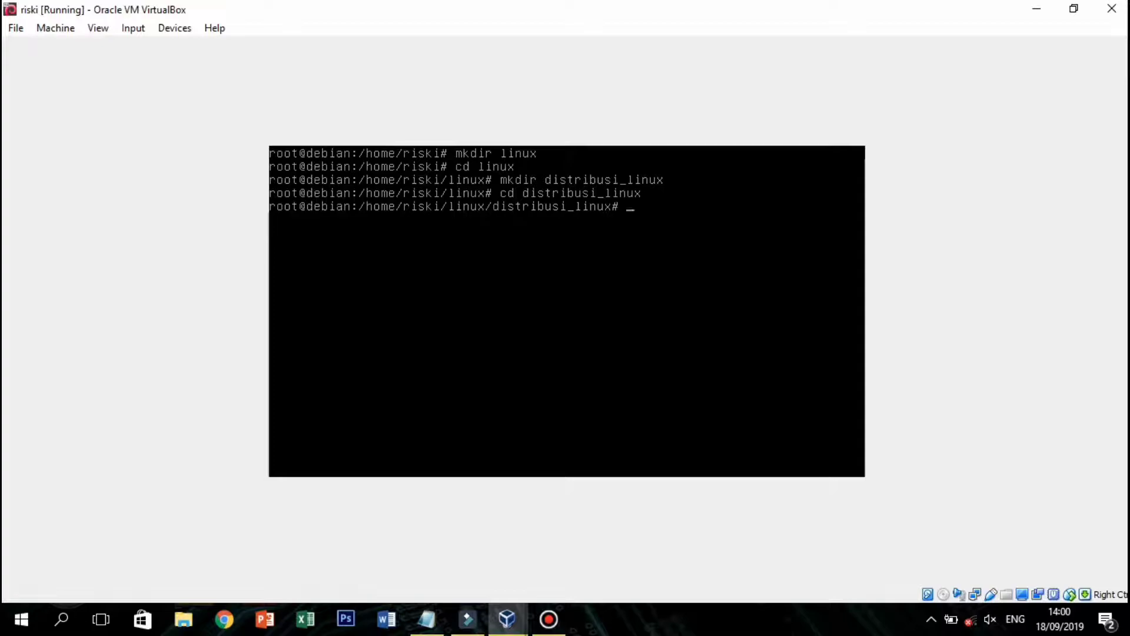
Create the debian folder inside distribusi_linux and move into it.
text(mkdir debian)
key(Return)
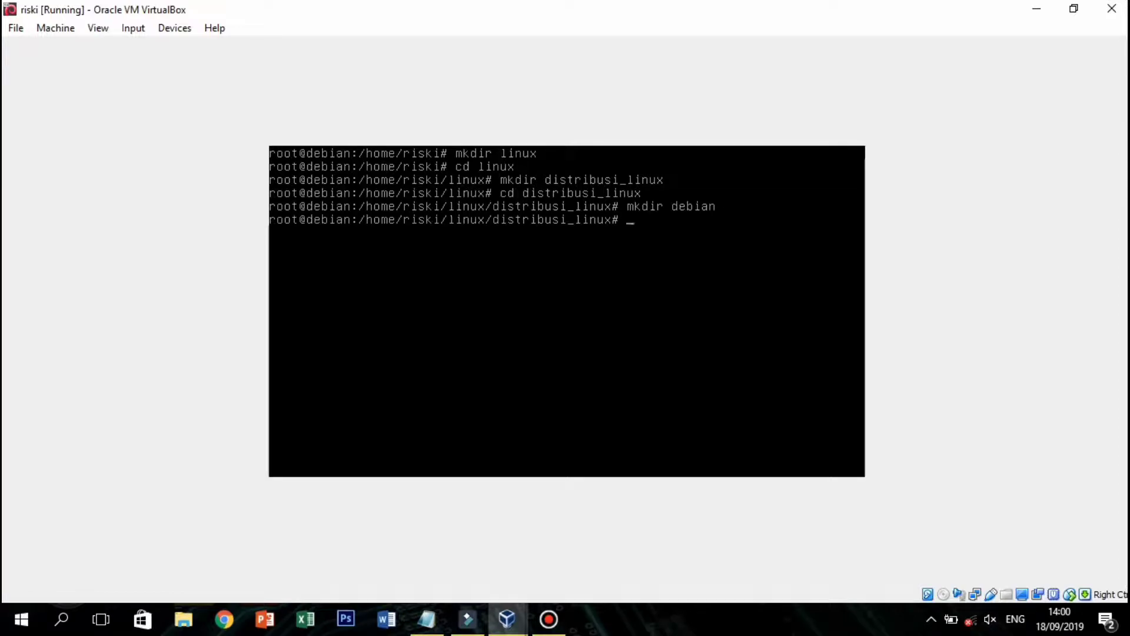
text(cd debian)
key(Return)
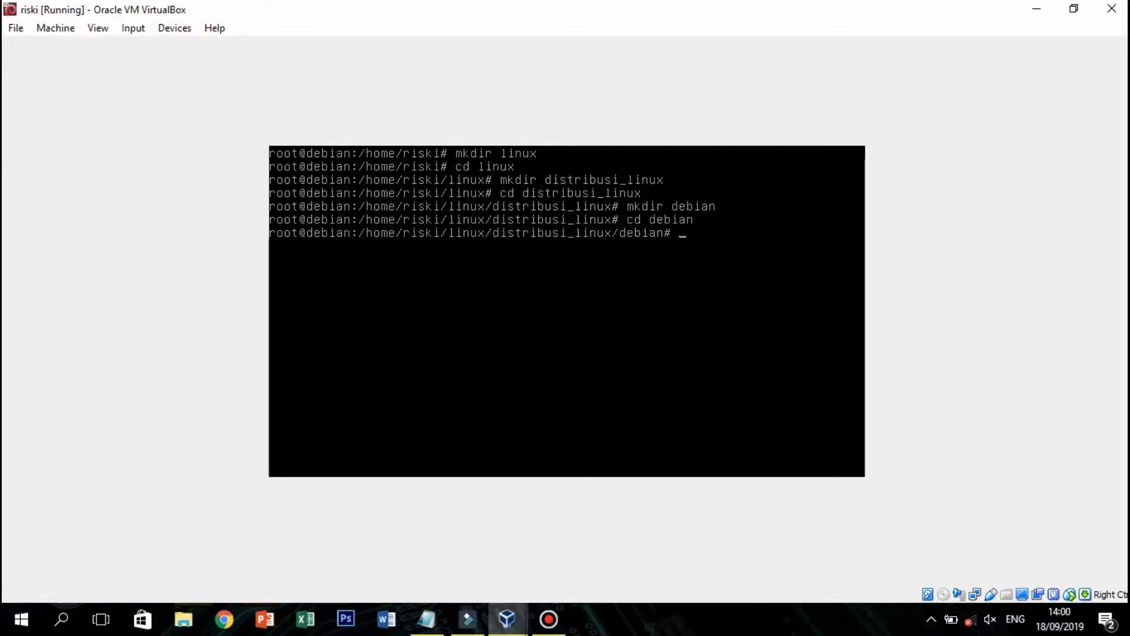
text(t)
key(BackSpace)
text(mkdir)
key(Return)
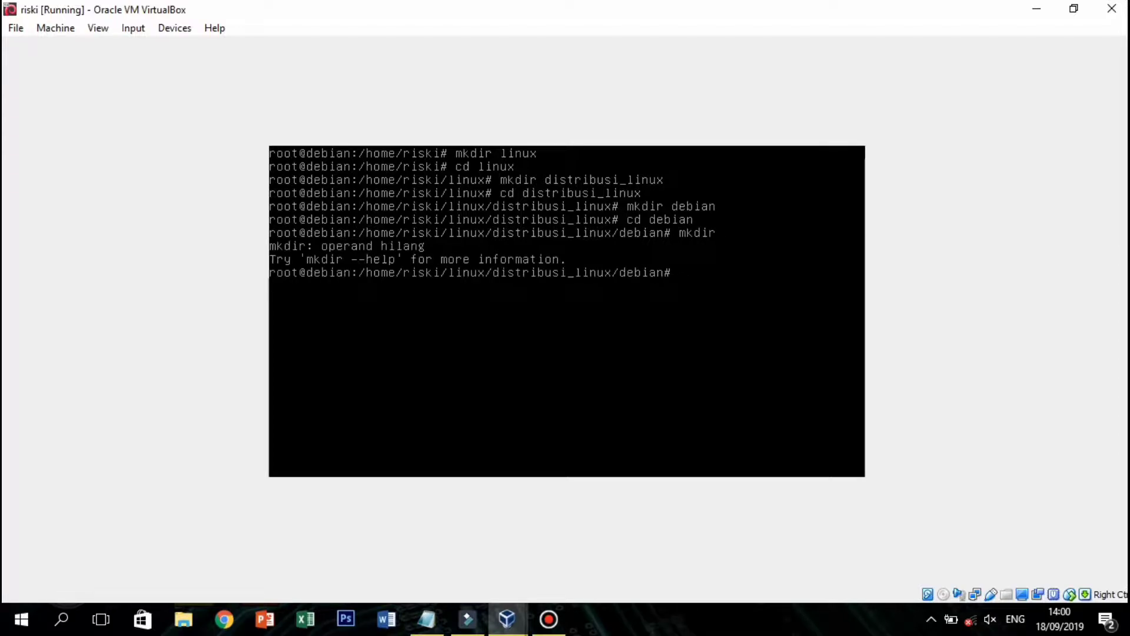
Create knoppix, linspire and ubuntu folders in debian and list them with ls.
text(mkdir)
text(knoppix)
text(linso)
text(ire)
key(BackSpace)
key(BackSpace)
key(BackSpace)
key(BackSpace)
text(pire)
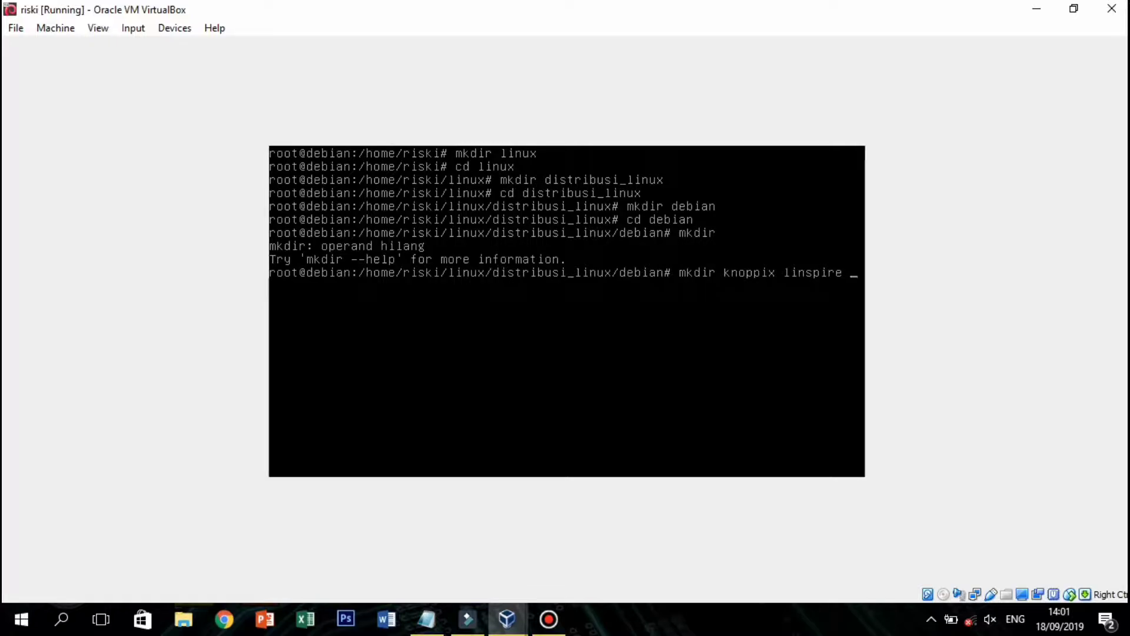
text(ubuntu)
key(Return)
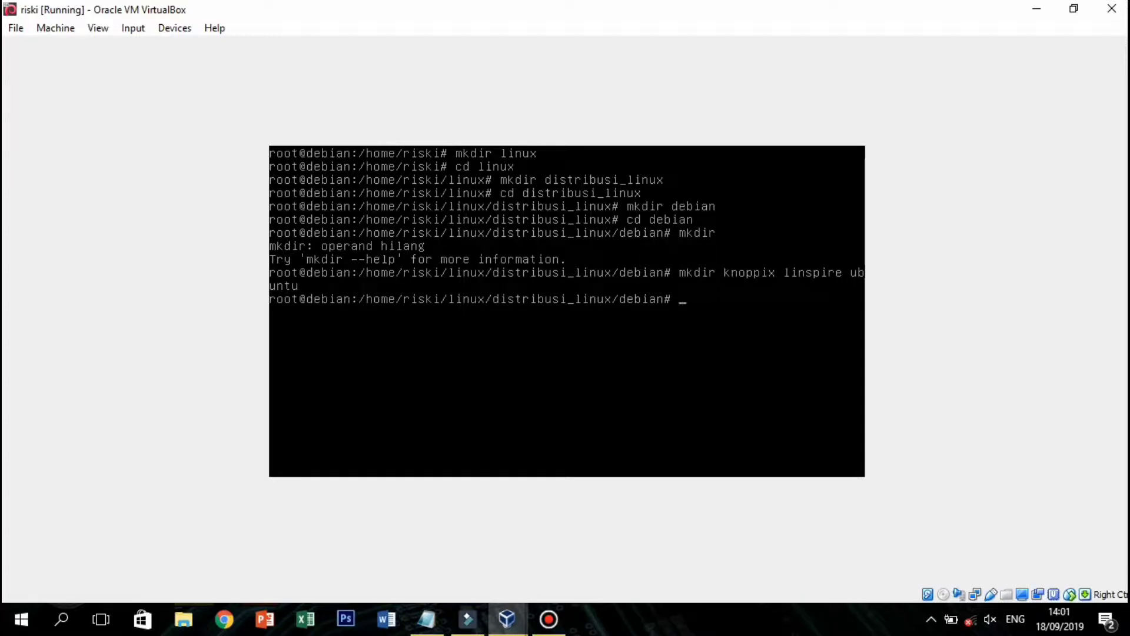
text(ls)
key(Return)
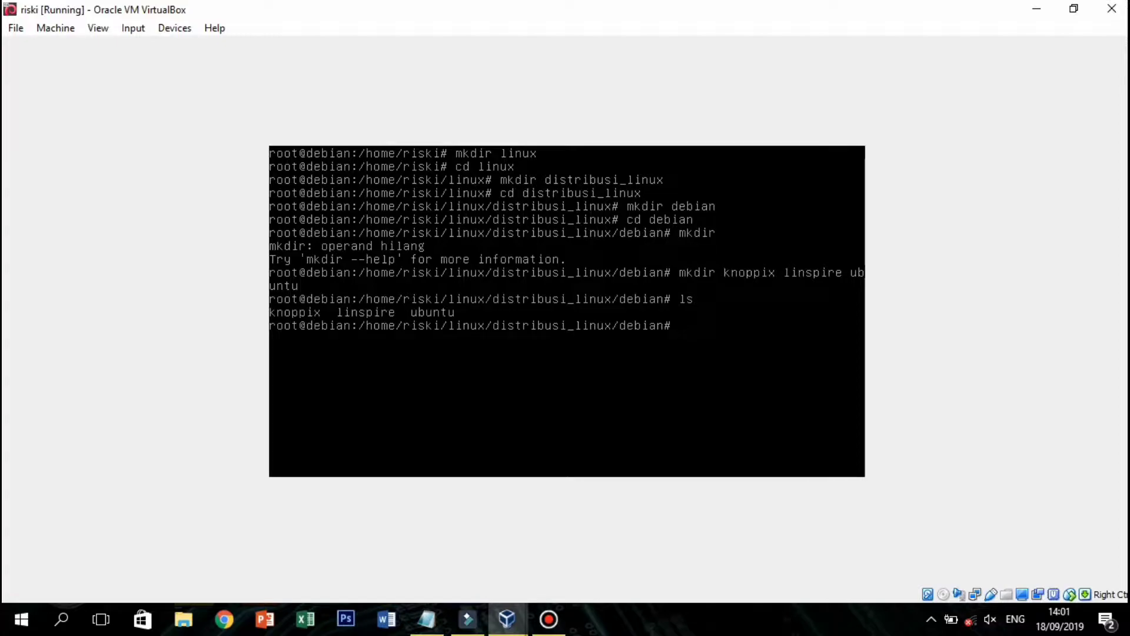
text(cd ubuntu)
Inside ubuntu, create the files edubuntu, lubuntu, mint and zorin with touch.
key(Return)
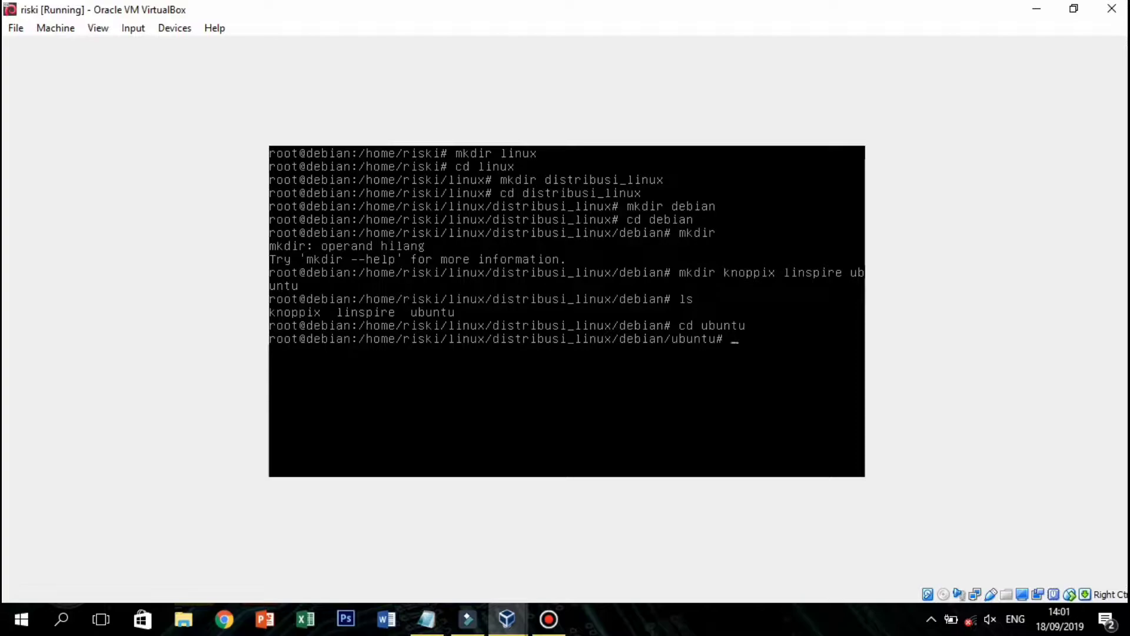
text(touch)
text(edubuntu lun)
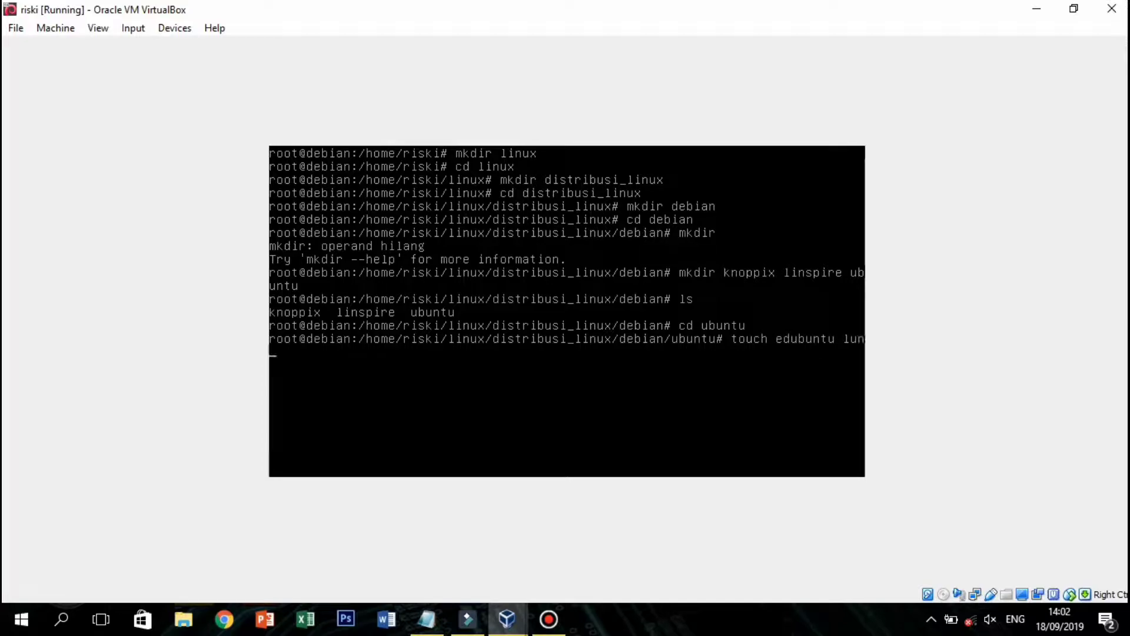
key(BackSpace)
text(buntu mint zorin)
key(Return)
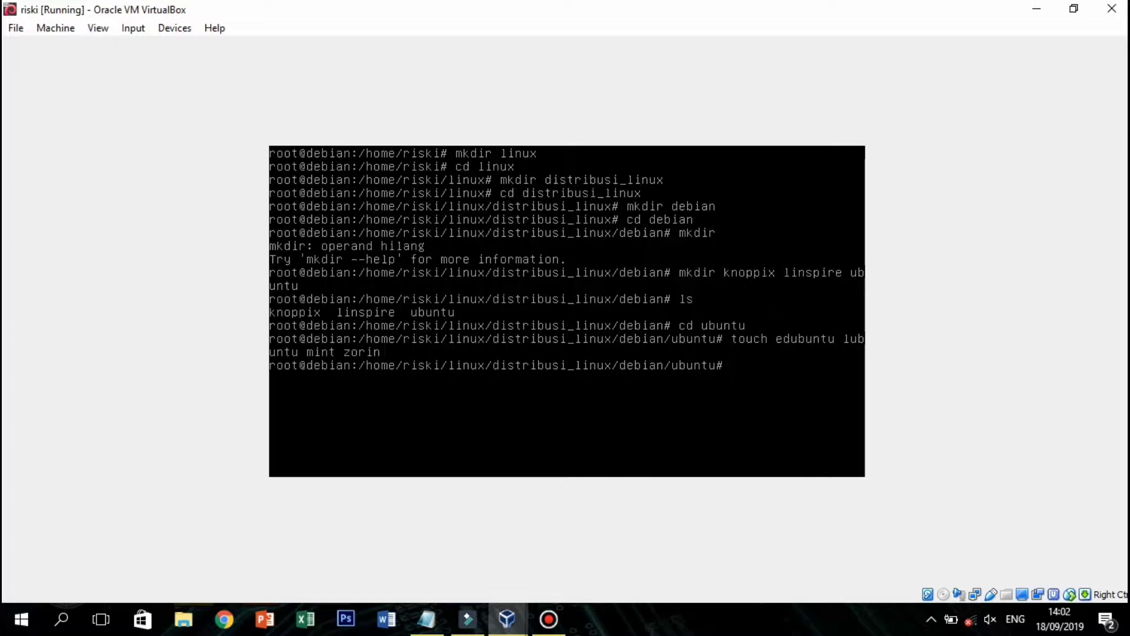
Go up through debian back to the distribusi_linux folder.
text(cd ..)
key(Return)
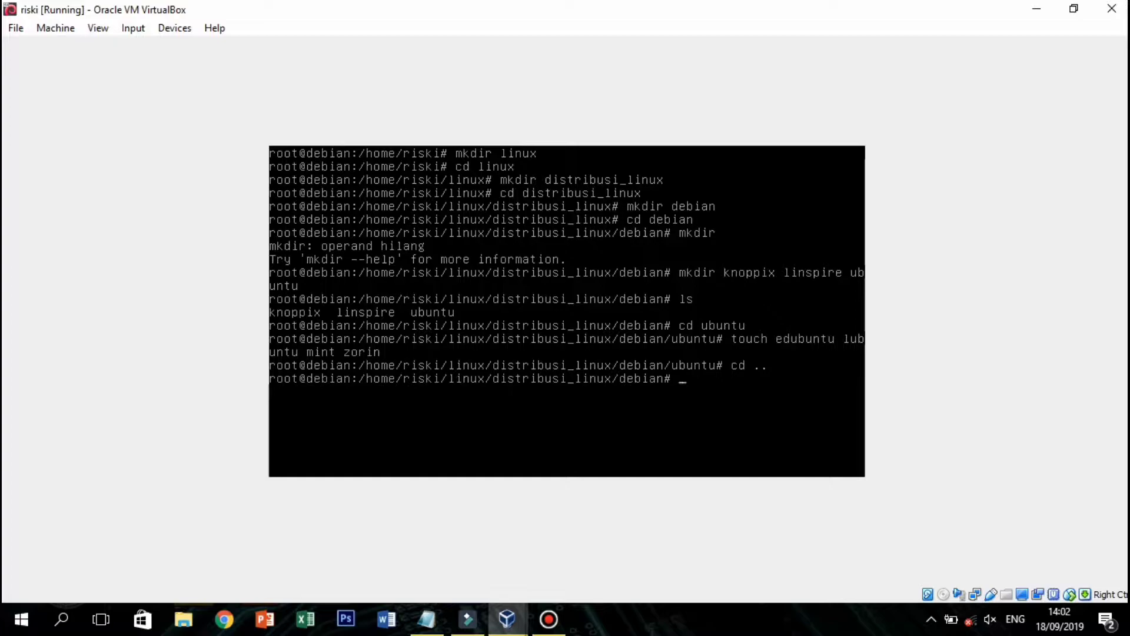
text(cd)
text( deb)
key(BackSpace)
key(BackSpace)
key(BackSpace)
text(..)
key(Return)
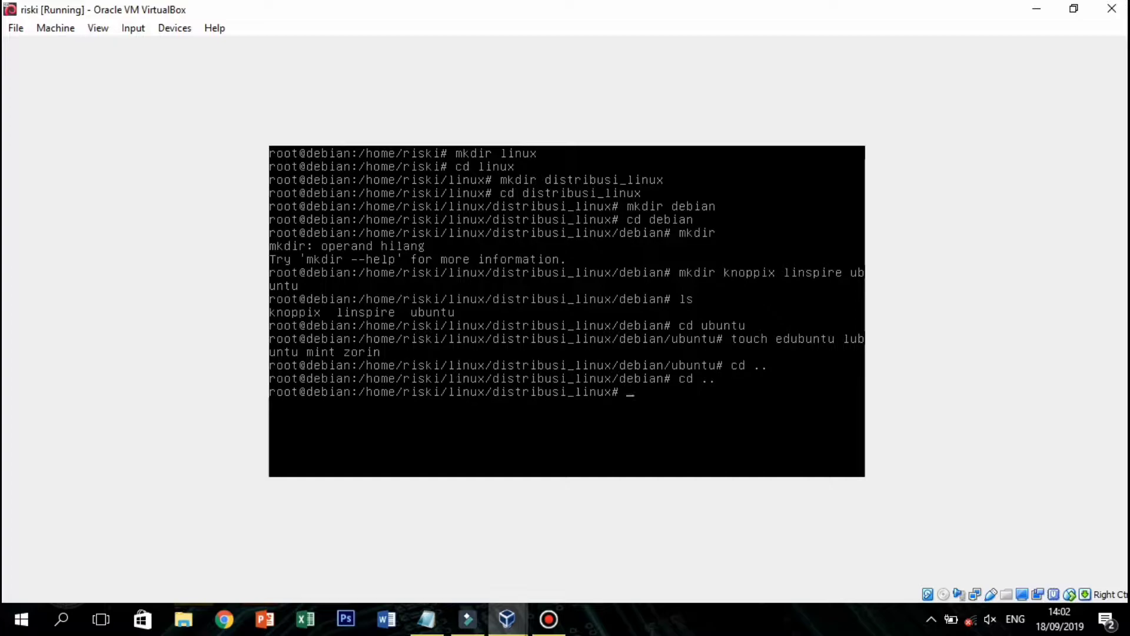
text(mkdir redhat)
Create the redhat folder in distribusi_linux and move into it.
key(Return)
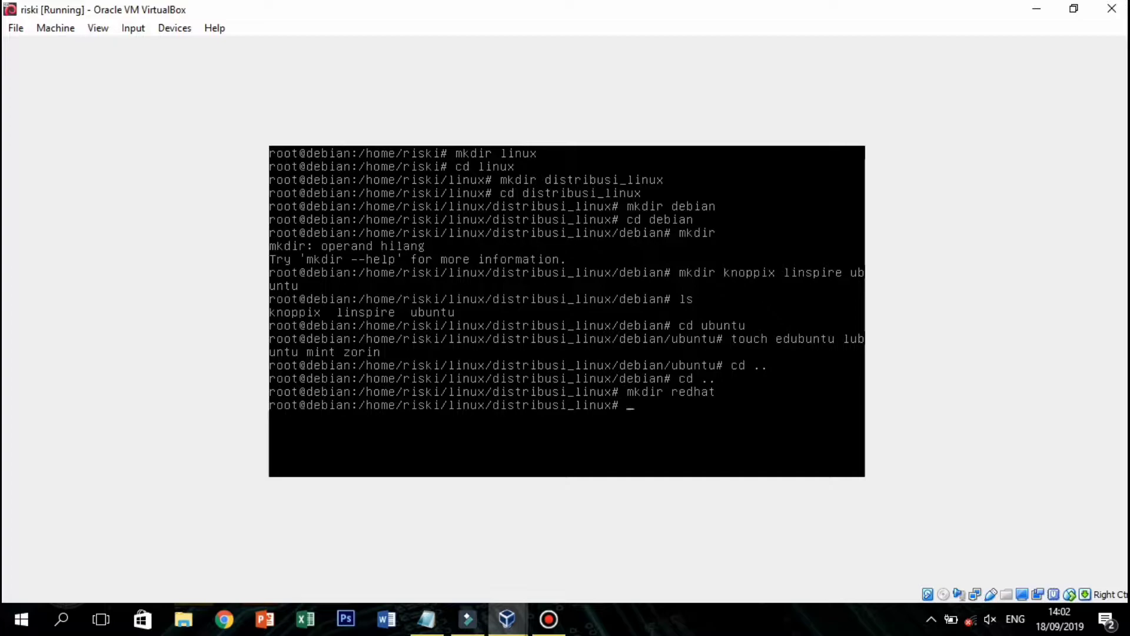
text(cd redhat)
key(BackSpace)
text(t)
key(Return)
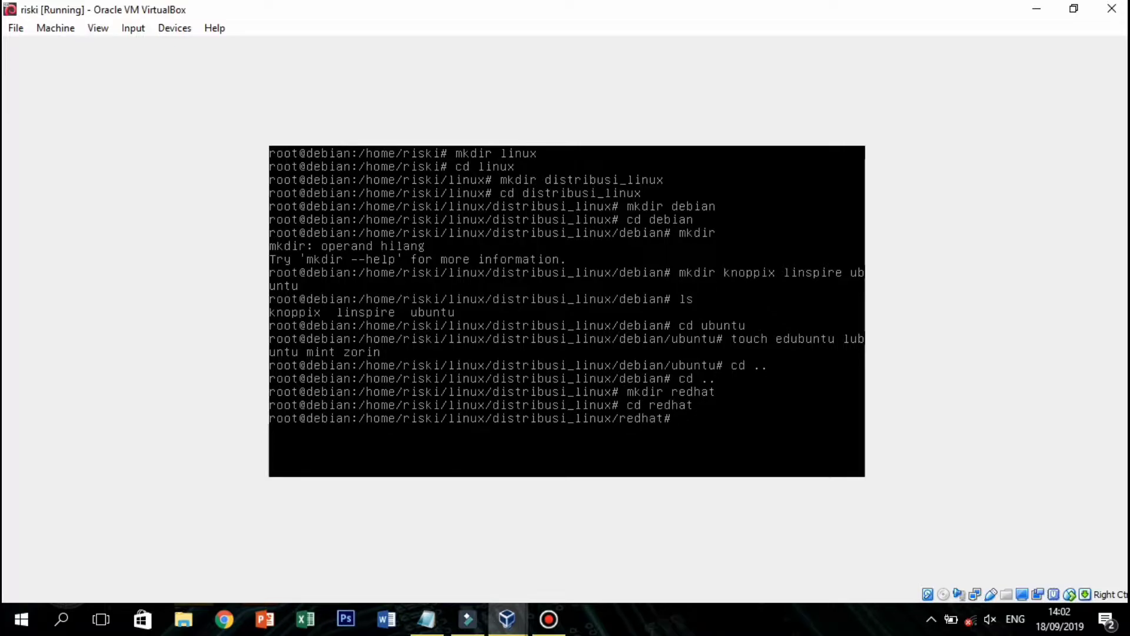
Create caldera, centos, fedora and mandira files in redhat, then return to distribusi_linux.
text(touch caldera)
text(centos)
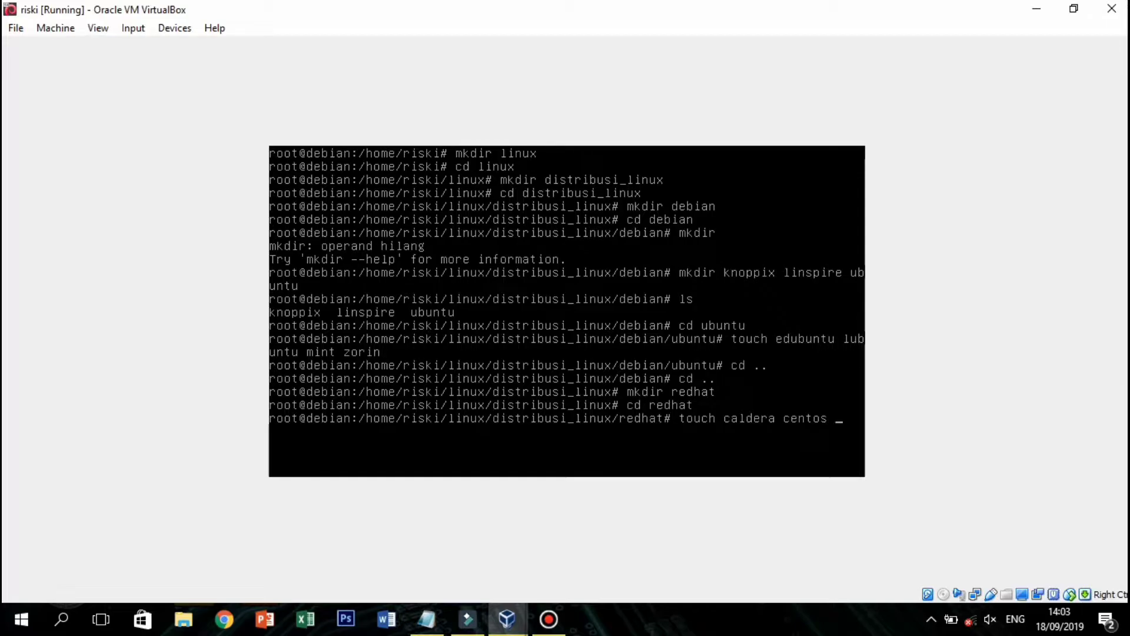
text( fedora mandira)
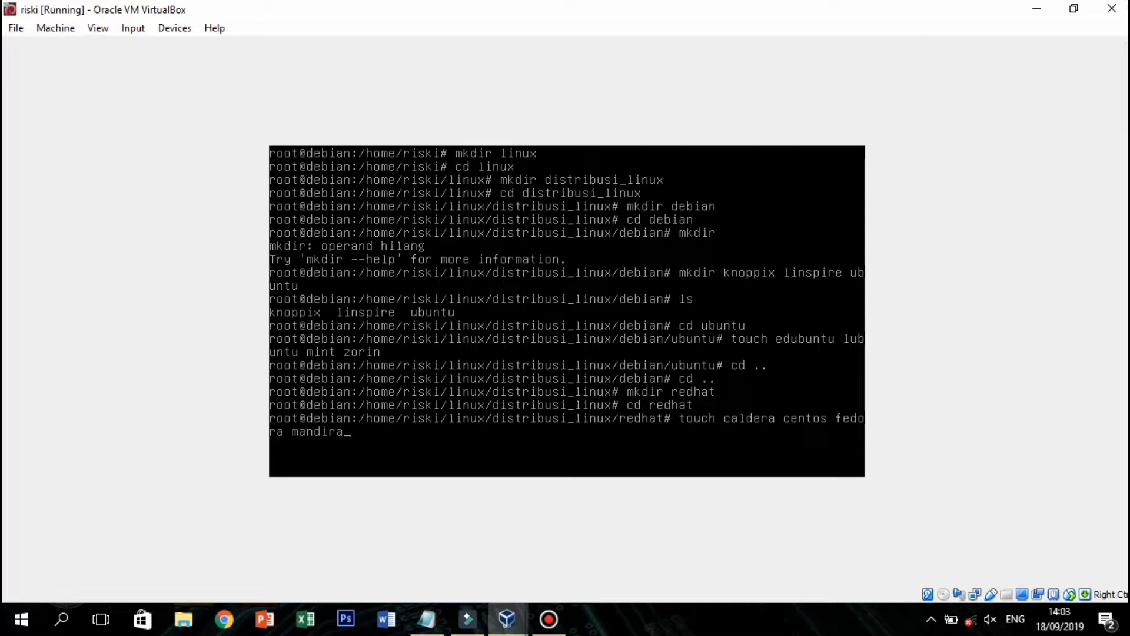
key(Return)
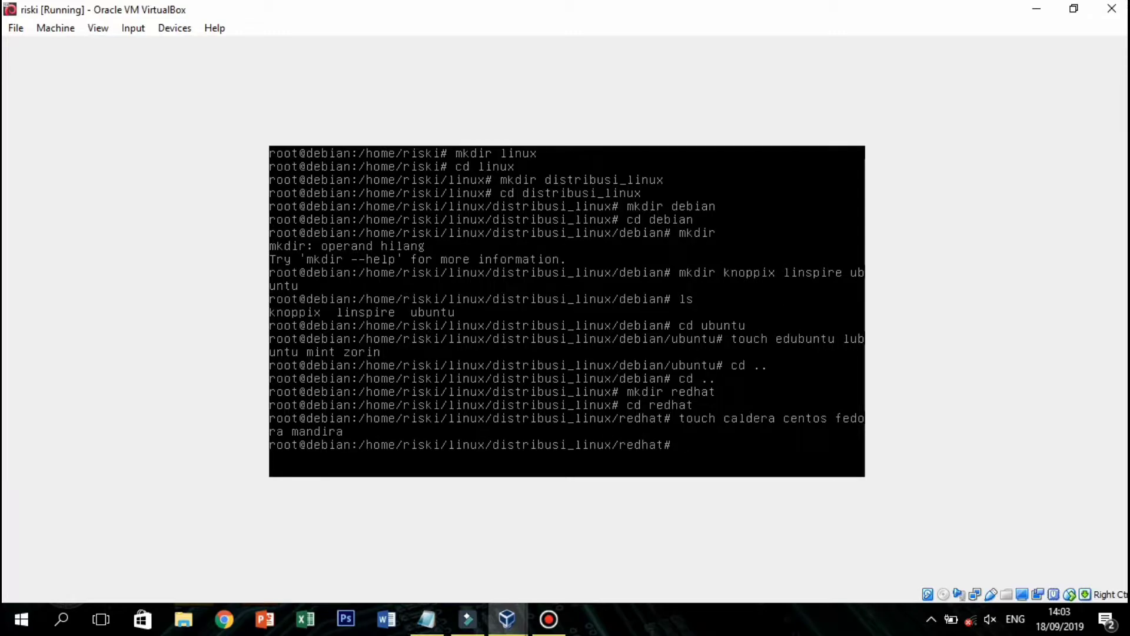
text(cd ..)
key(Return)
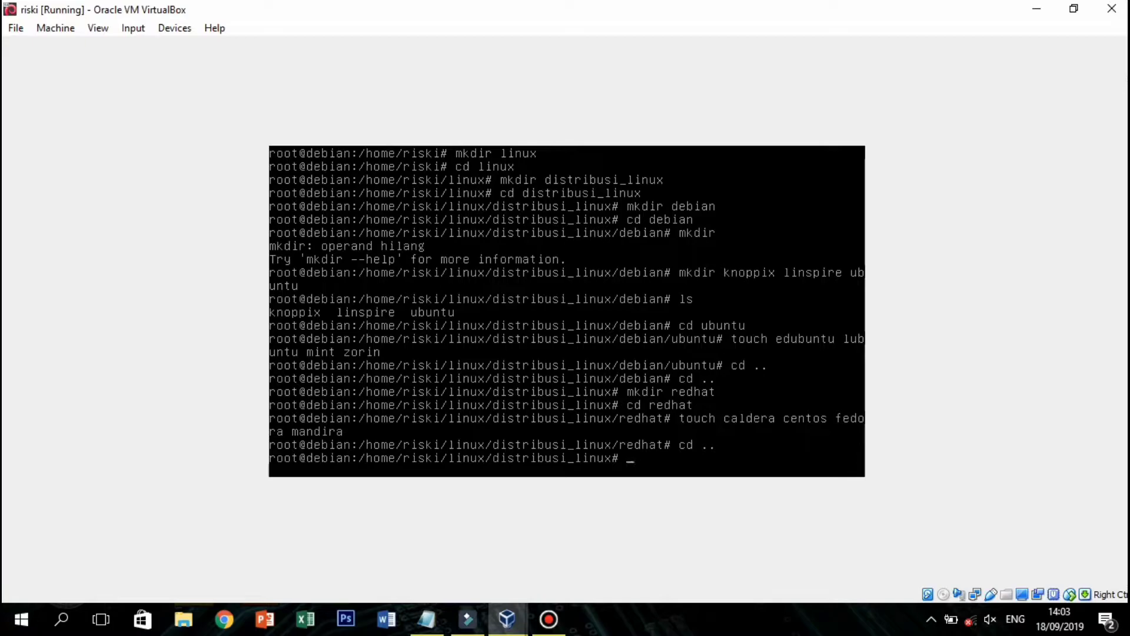
Create the slackware folder in distribusi_linux and move into it.
text(mkdir slackware)
key(Return)
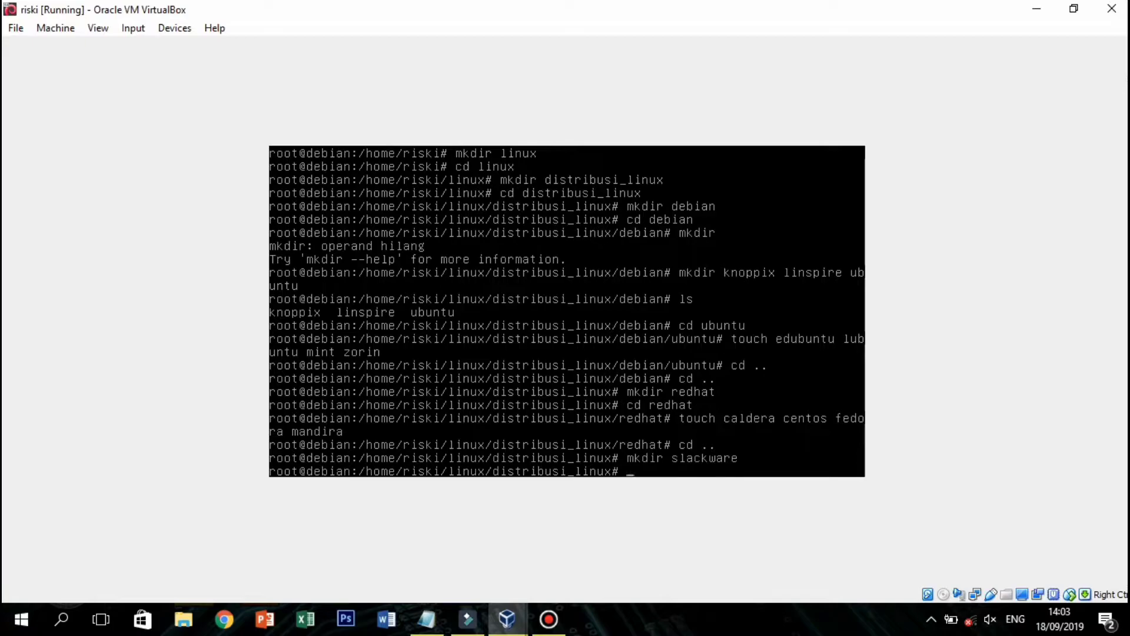
text(cd slackwre)
key(Return)
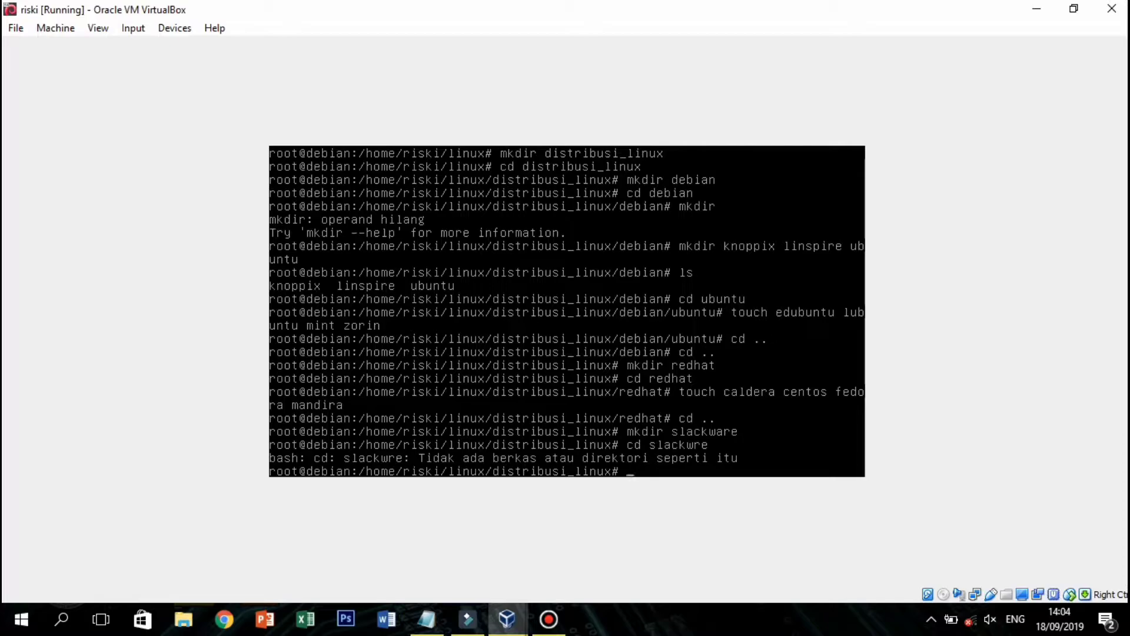
text(cd sla)
text(ckware)
key(Return)
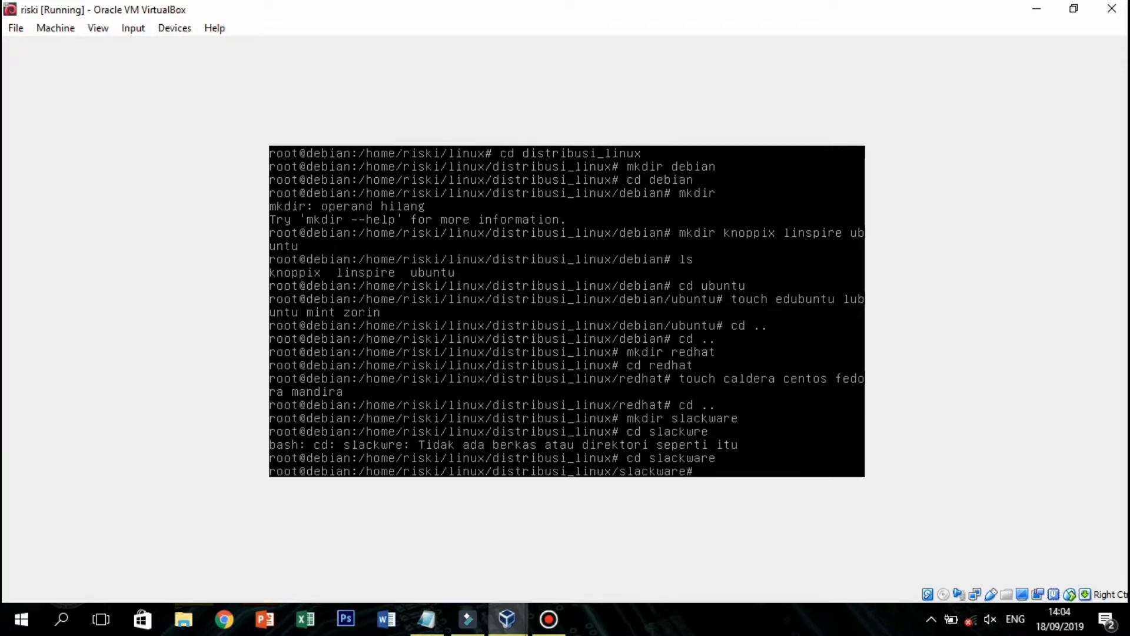
Create slax, vector and zenwak files in slackware, then return to distribusi_linux.
text(touch slax vector zenwa)
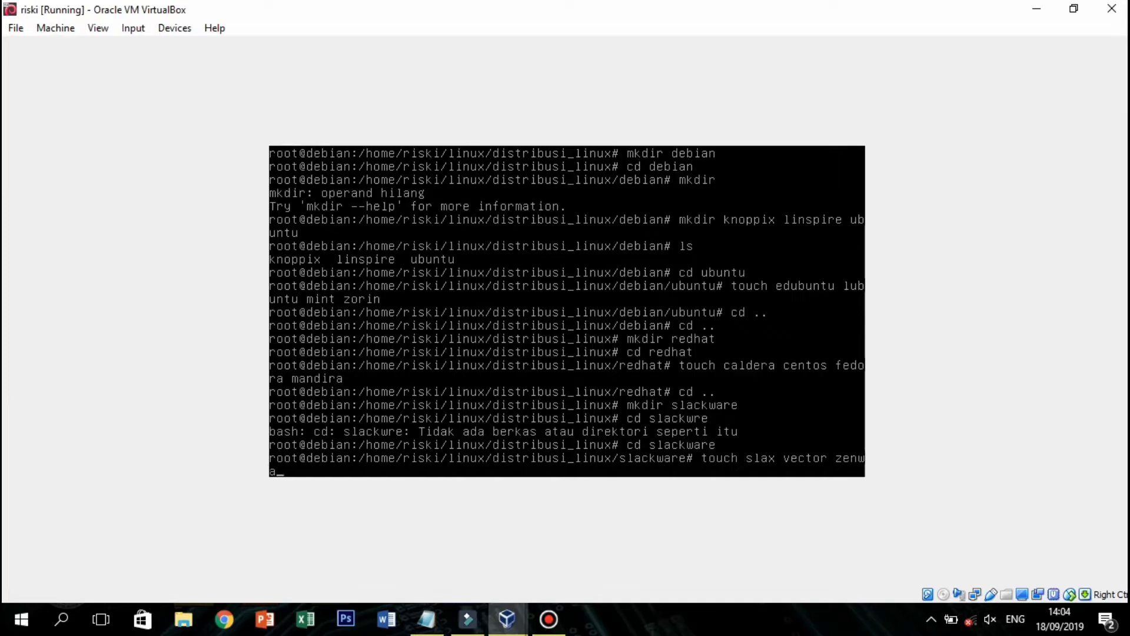
text(k)
key(Return)
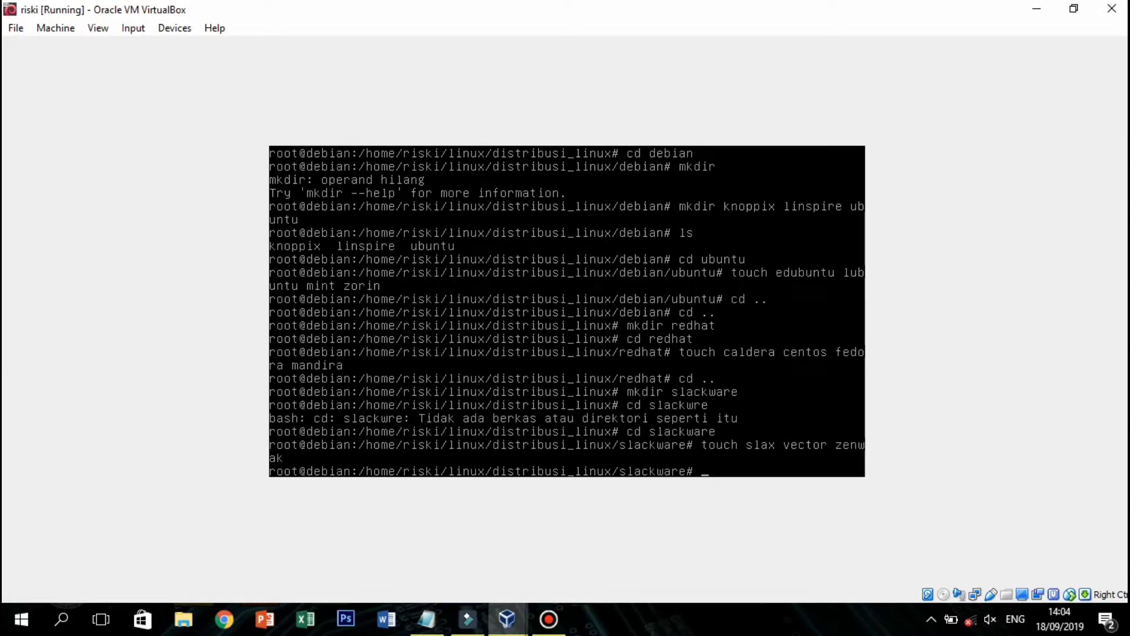
text(cd ..)
key(Return)
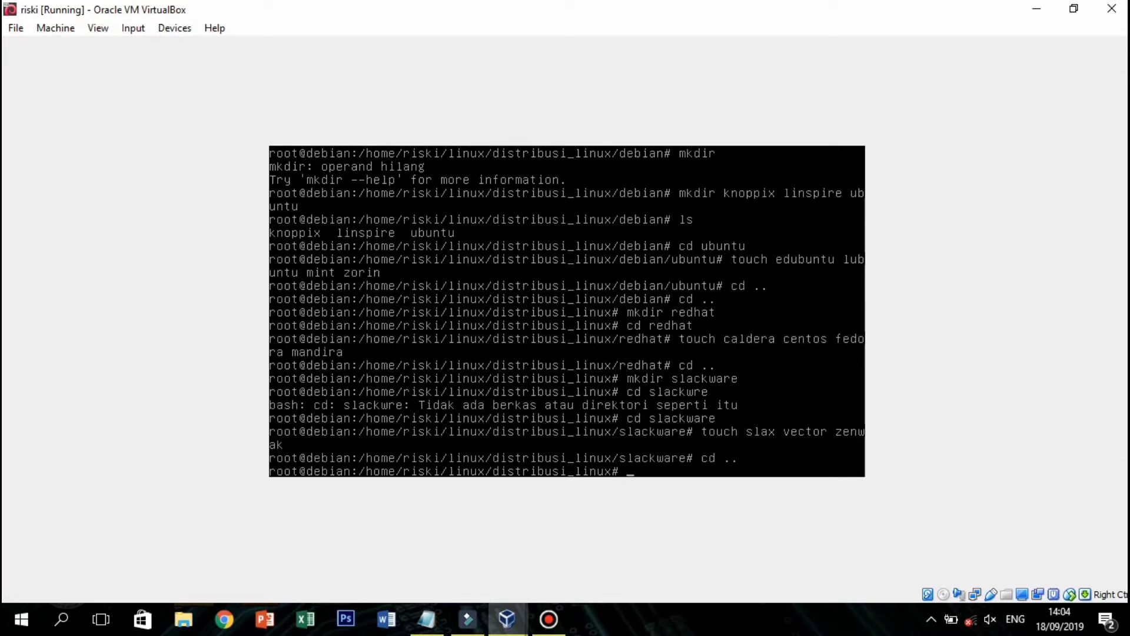
Move up to the linux folder and create a kernel file there with touch.
text(cd ..)
key(Return)
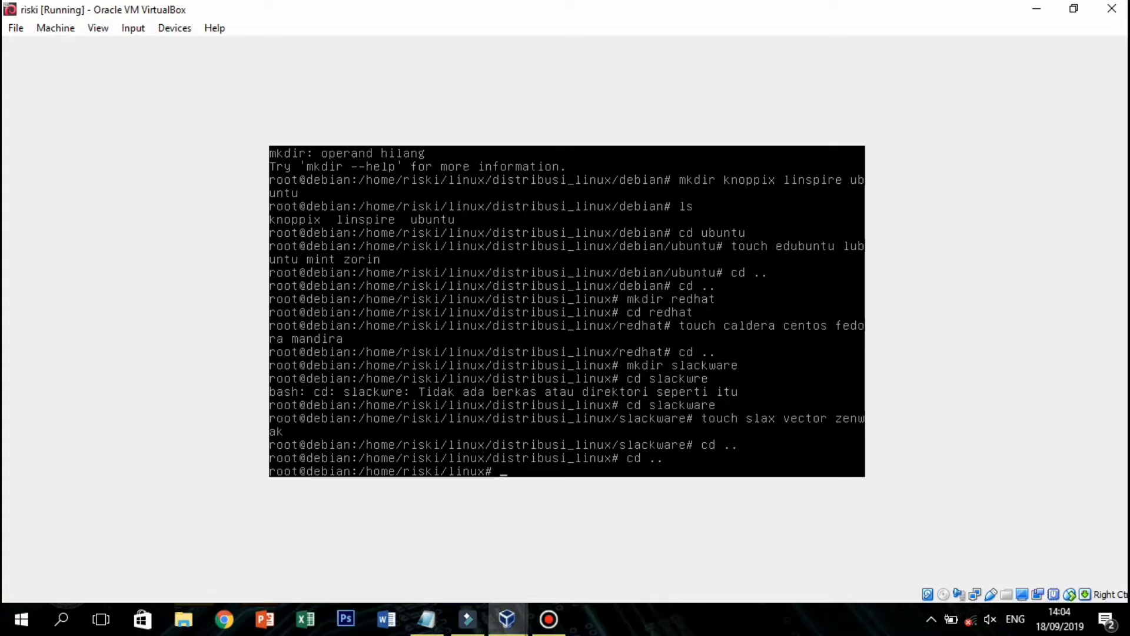
text(touch kernel)
key(Return)
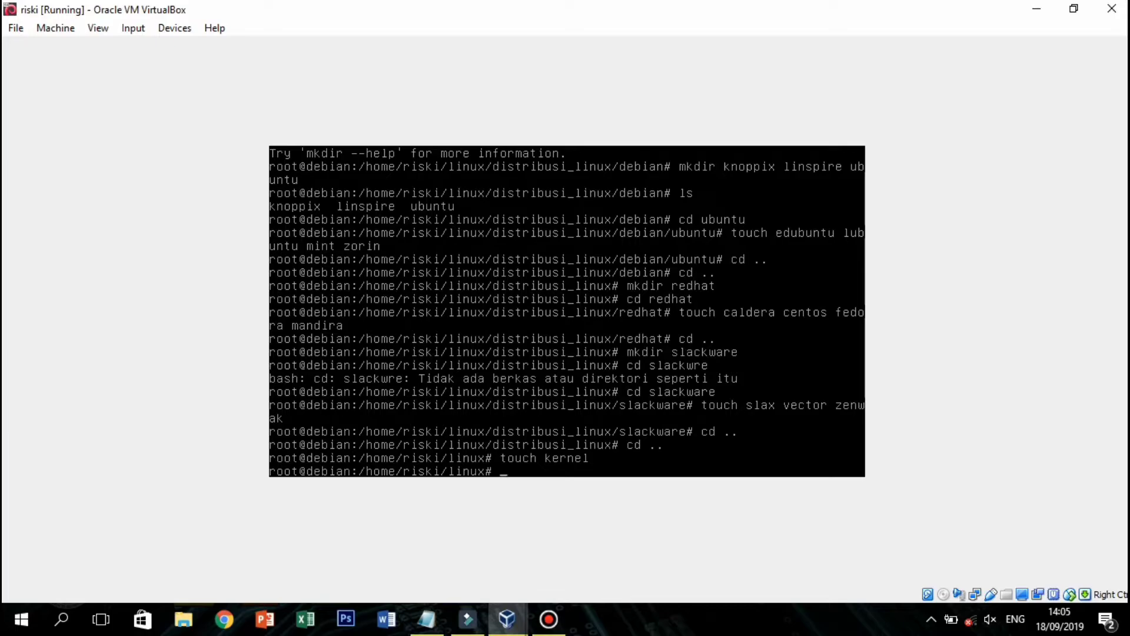
Move up two levels with cd .. to reach /home.
text(cd)
key(BackSpace)
key(BackSpace)
key(Return)
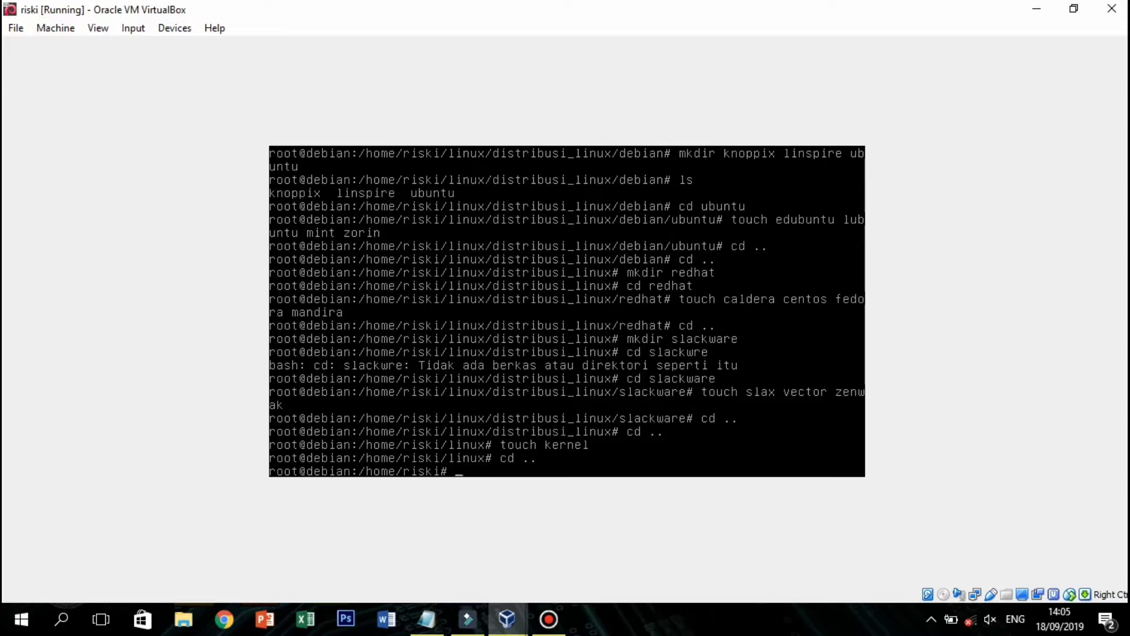
text(cd ..)
key(Return)
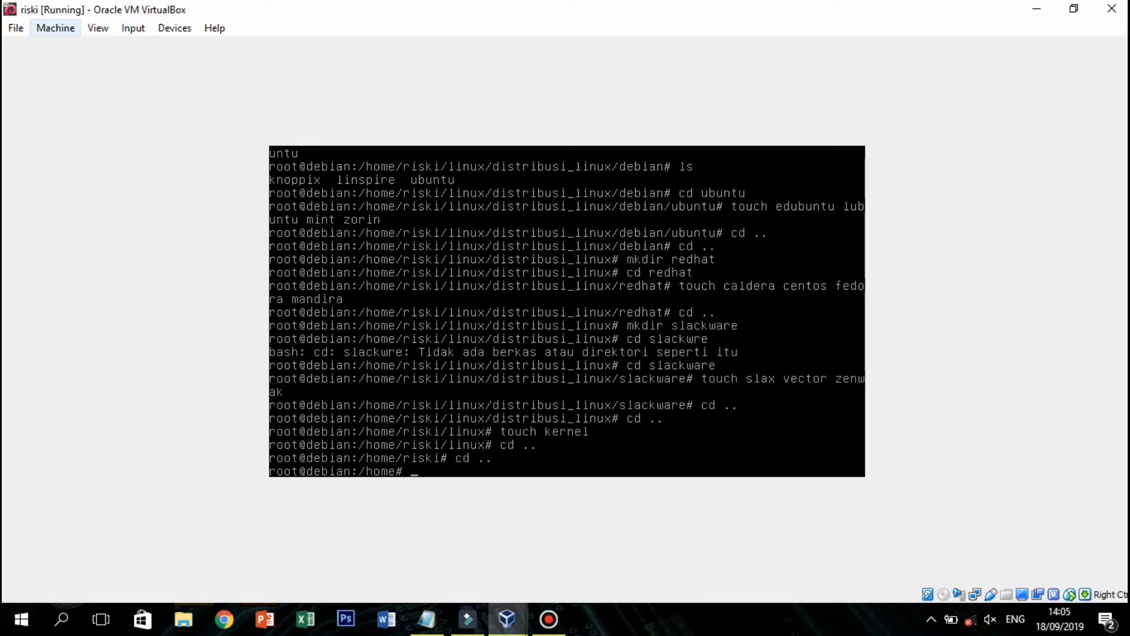
In Storage settings, load debian-9.5.0-amd64-DVD-1.iso into the empty optical drive and save.
click(55, 27)
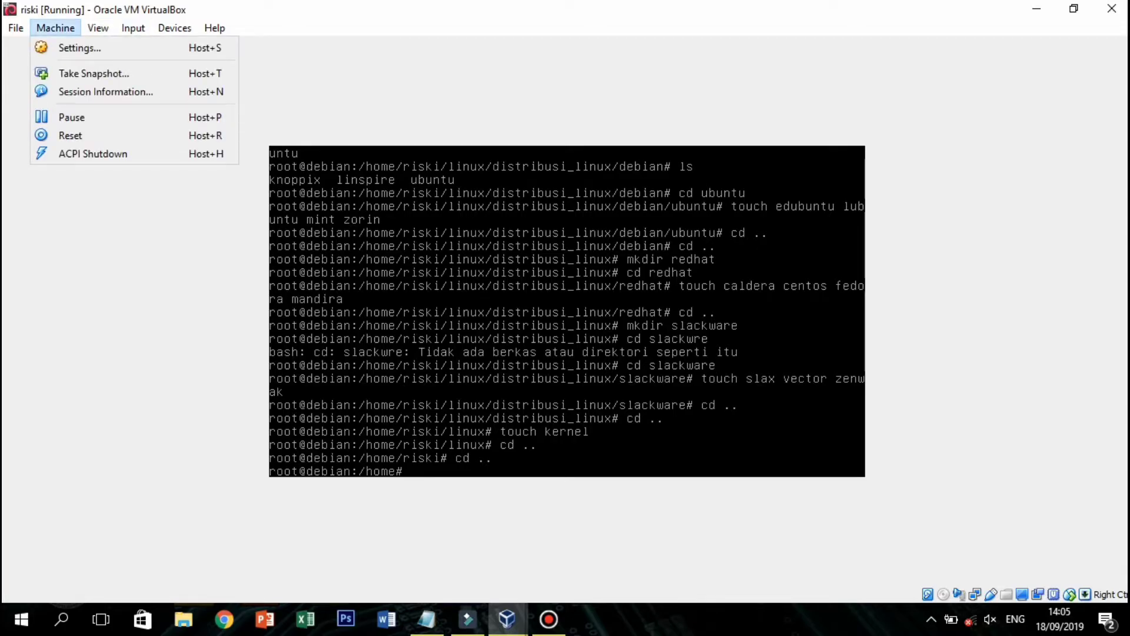
click(80, 48)
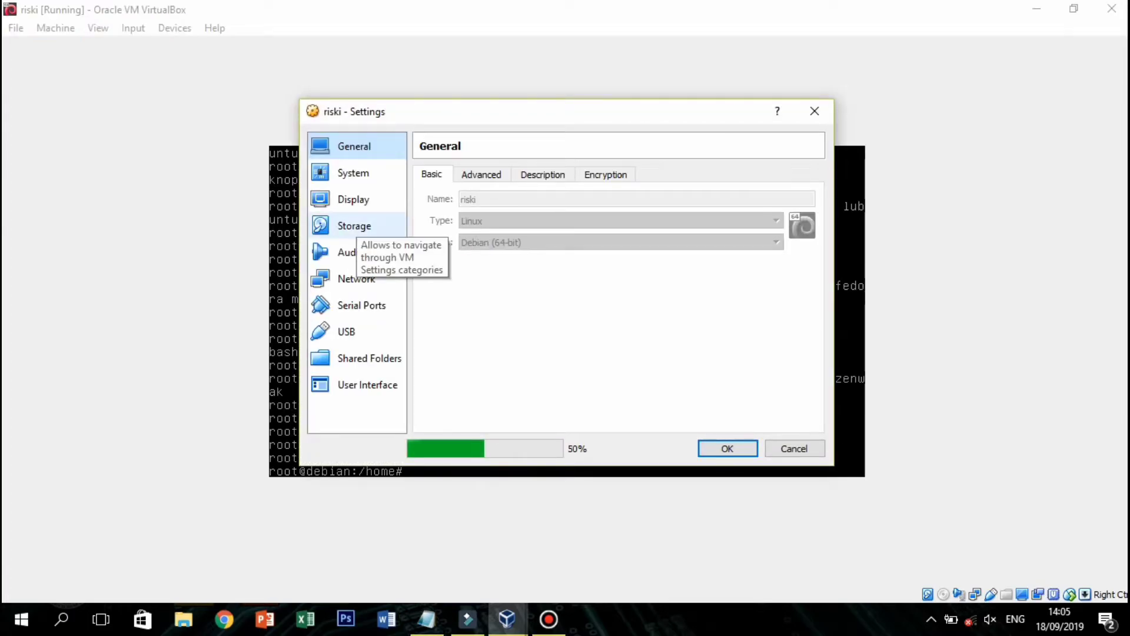
click(354, 226)
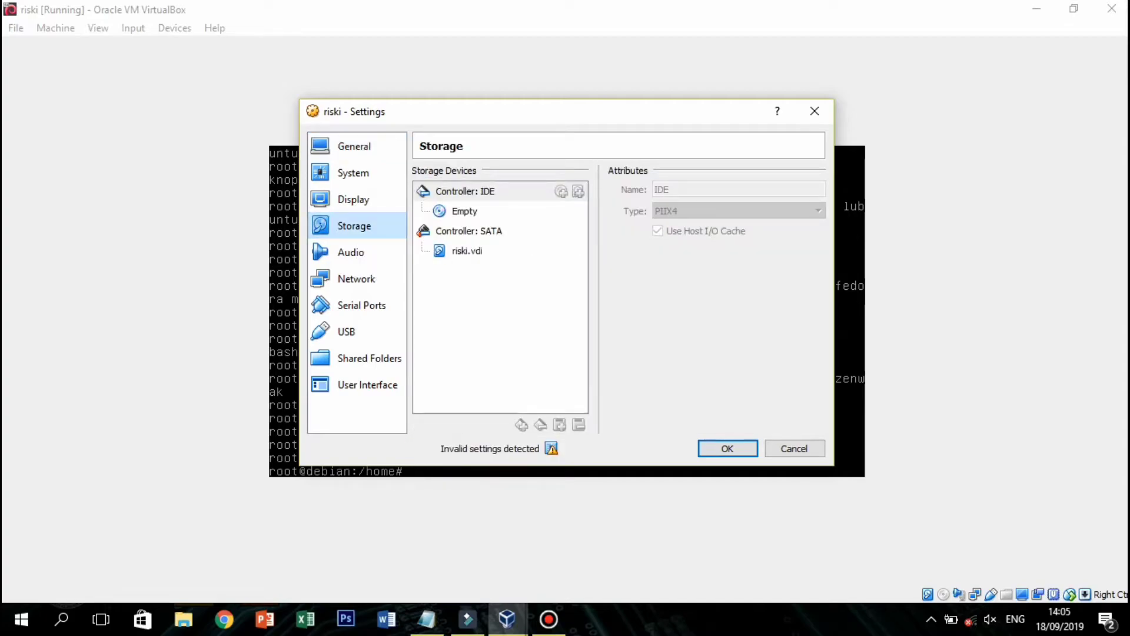
click(465, 211)
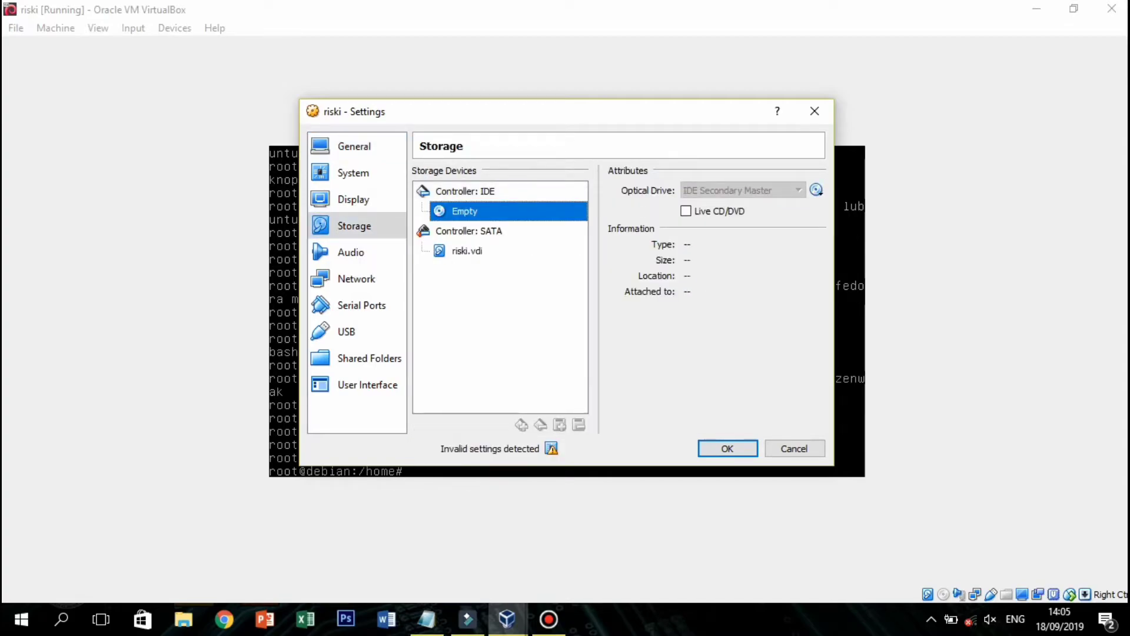
click(817, 190)
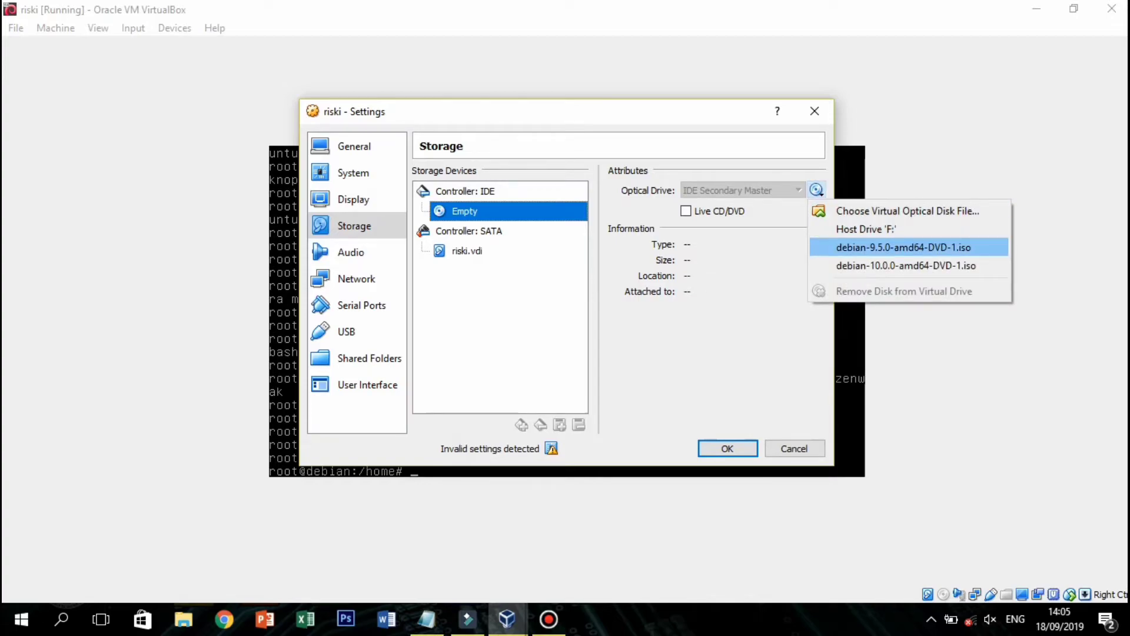
click(904, 248)
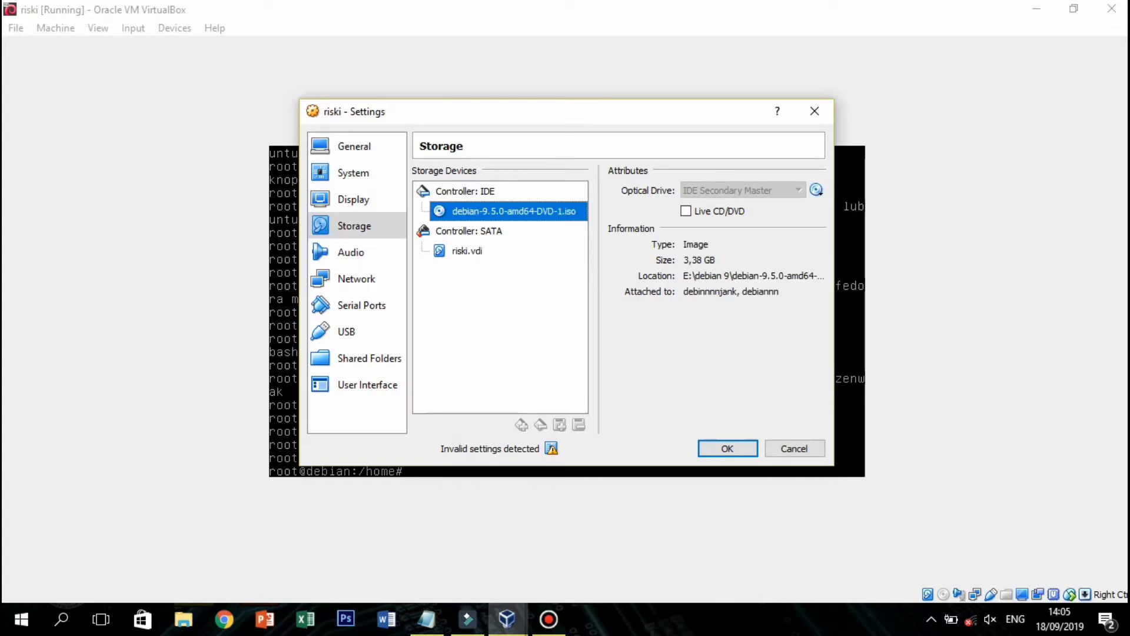
click(728, 448)
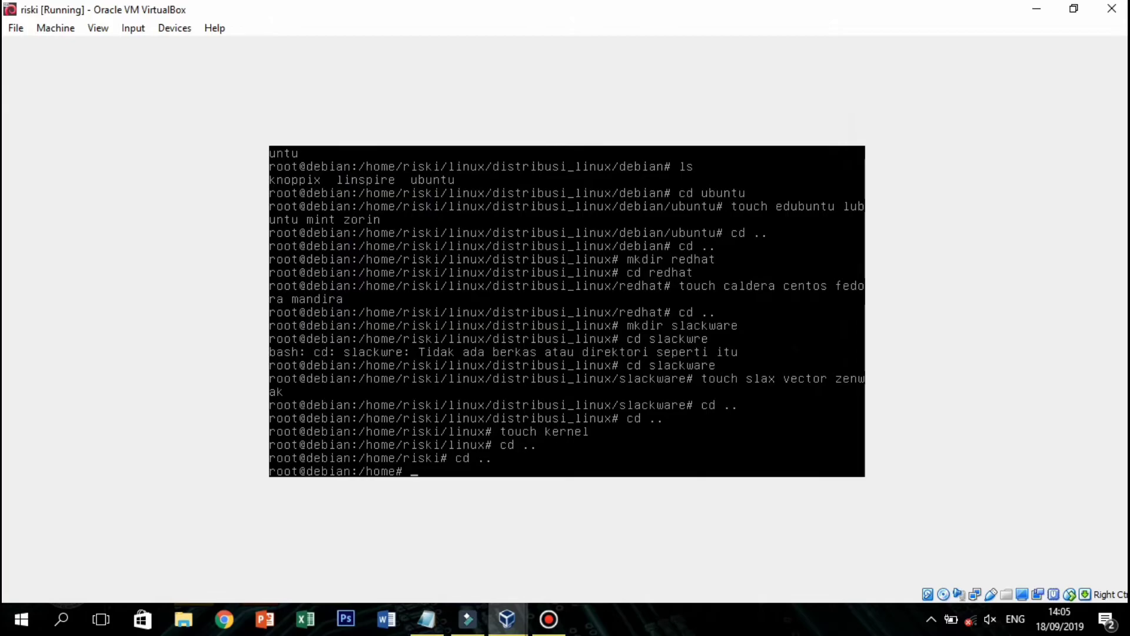
Install the tree package with apt-get, then run tree to show the 9-directory, 12-file hierarchy.
text(apt-get inst)
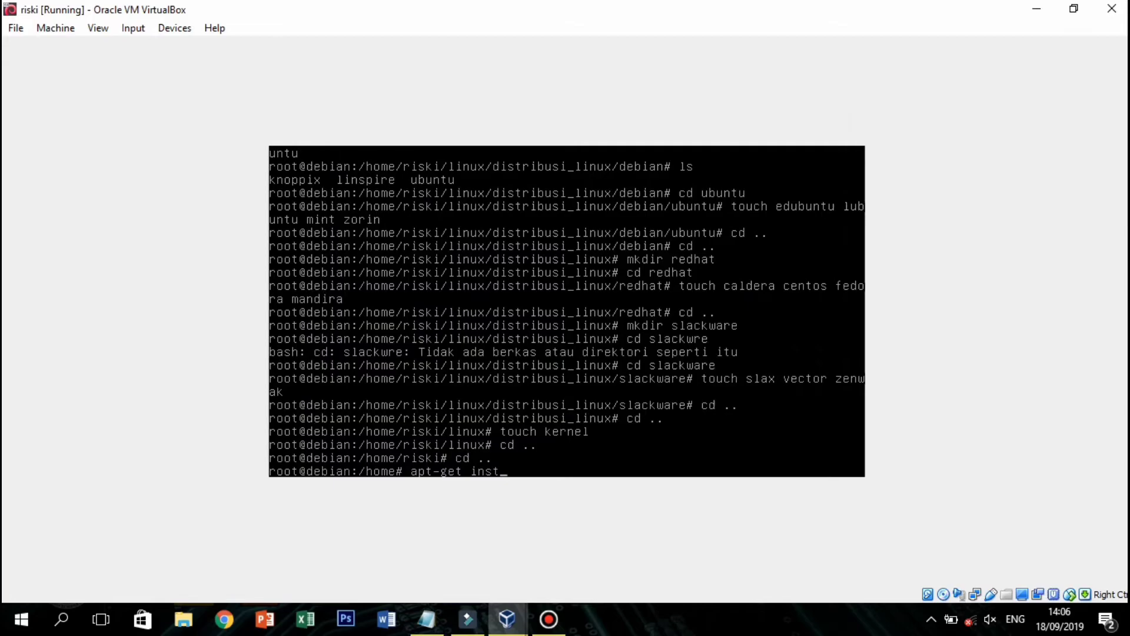
text(all)
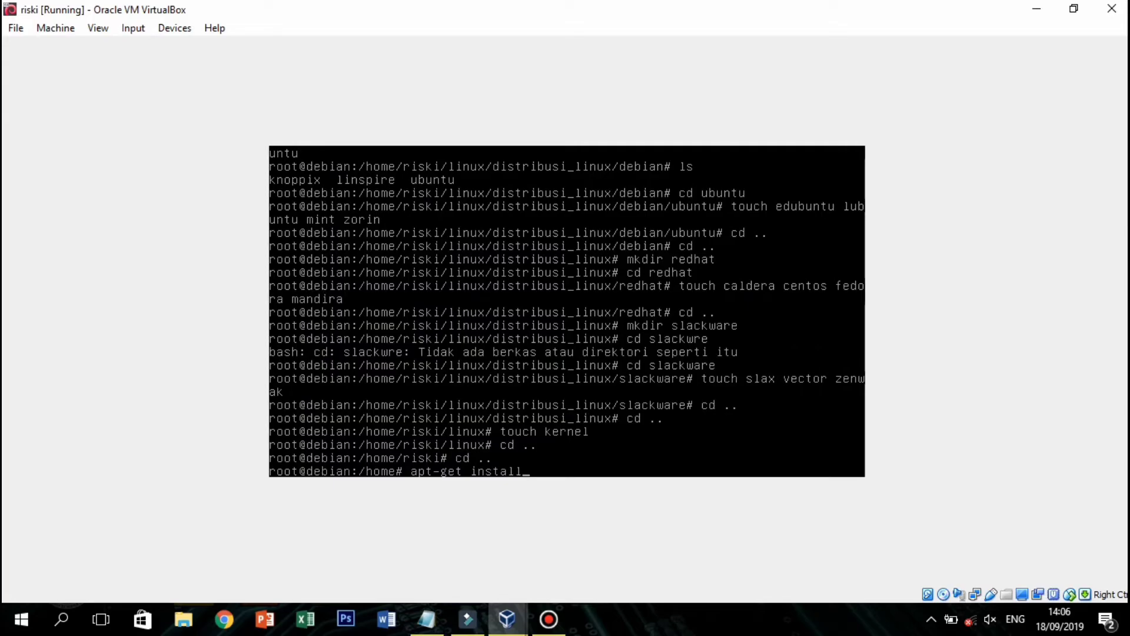
text( tree)
key(Return)
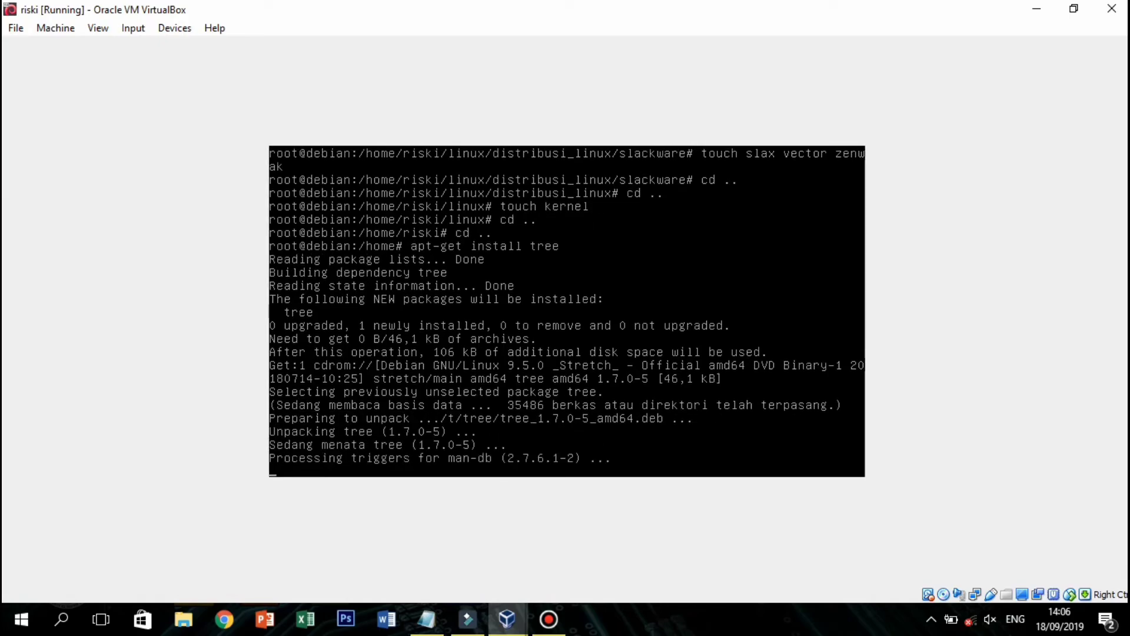
text(tree)
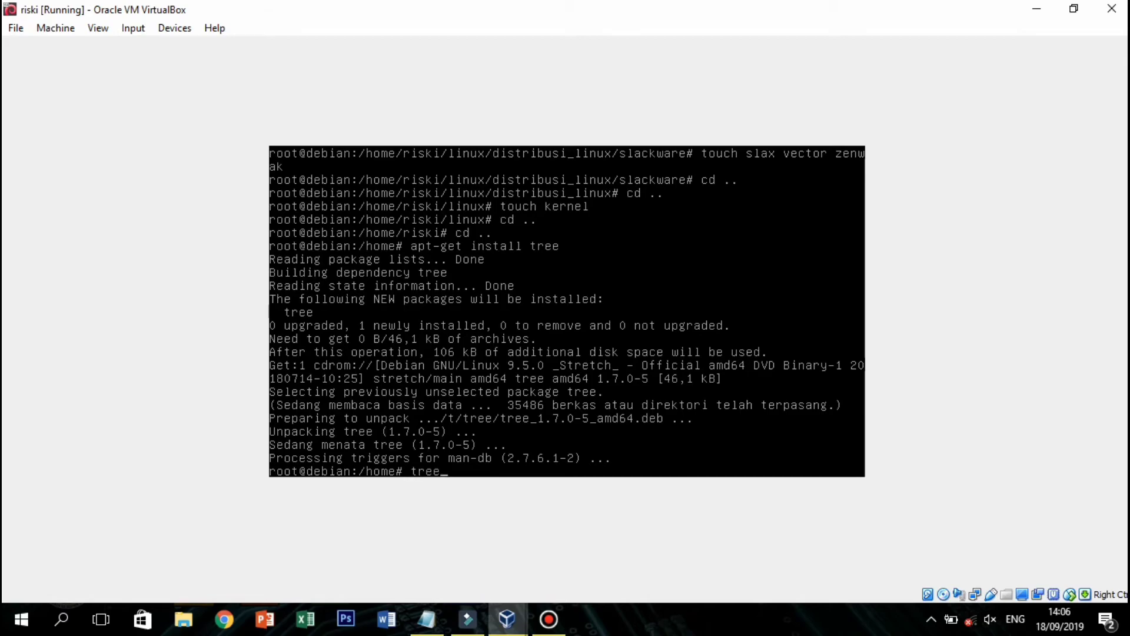
key(Return)
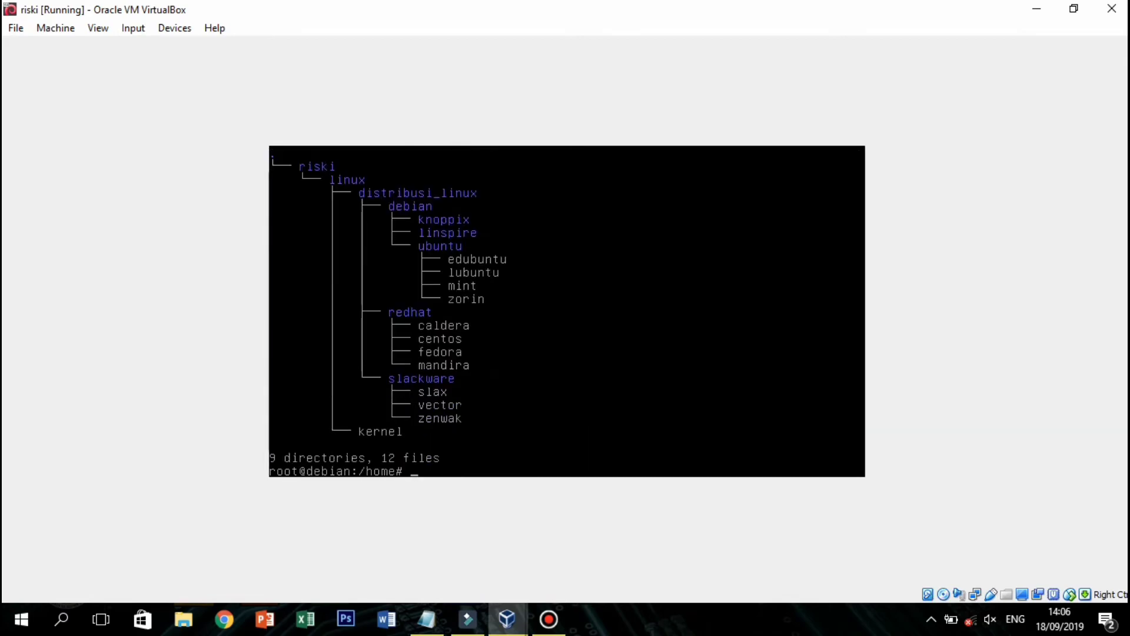